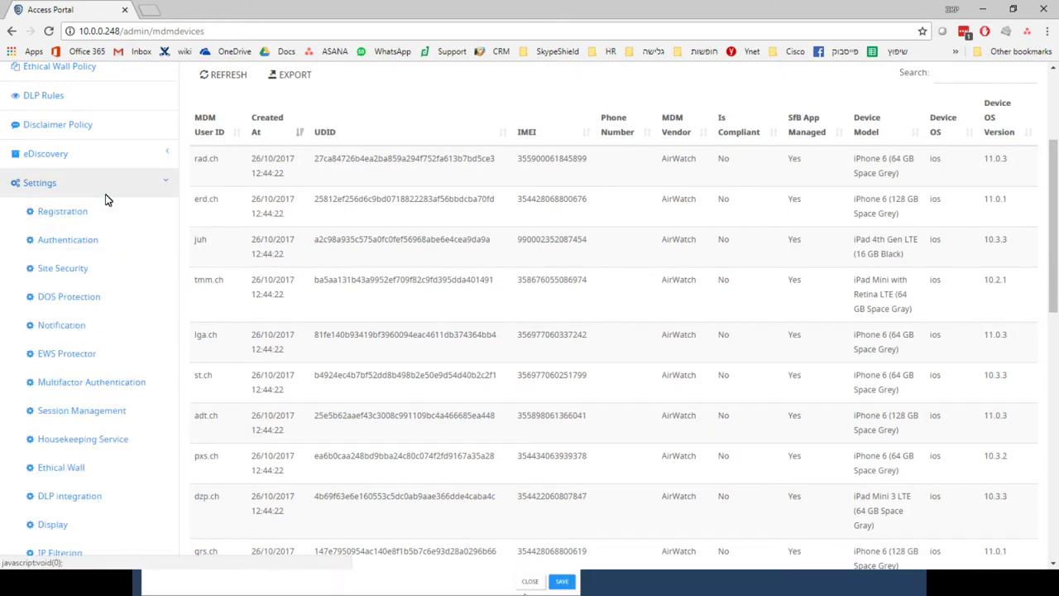
Open the Ethical Wall settings and look through the enablement, scope and admin notification type options without changing them
{"action": "left_click", "coordinate": [71, 467]}
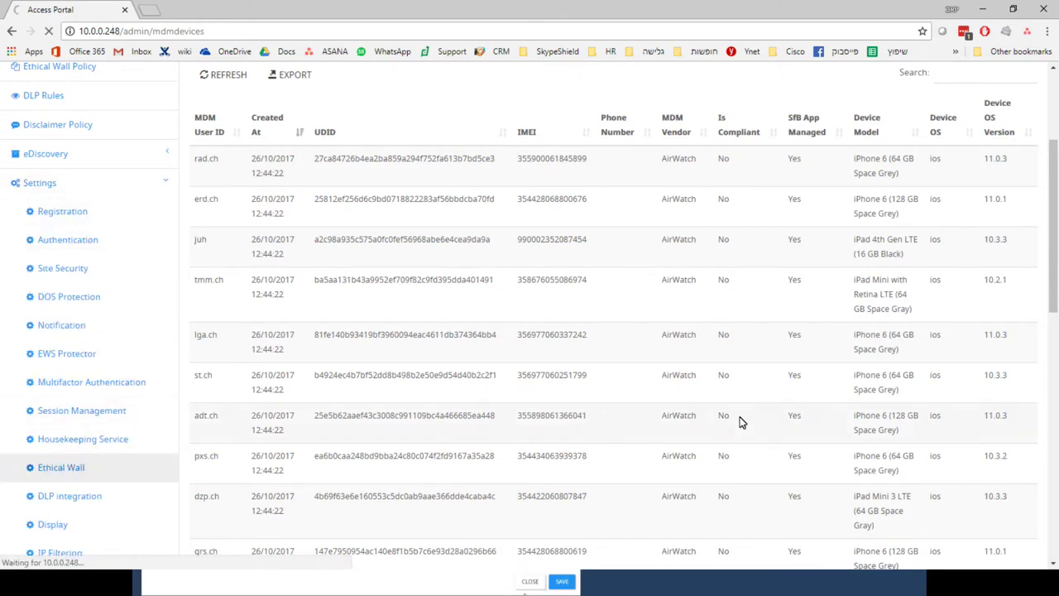
{"action": "left_click", "coordinate": [700, 277]}
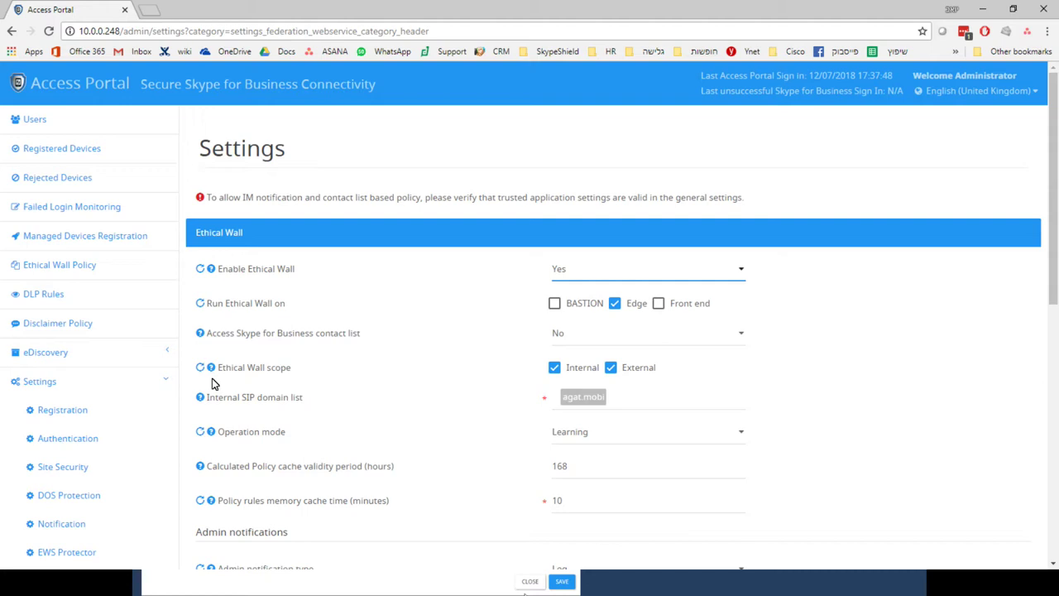
{"action": "scroll", "coordinate": [895, 428], "scroll_direction": "down", "scroll_amount": 3}
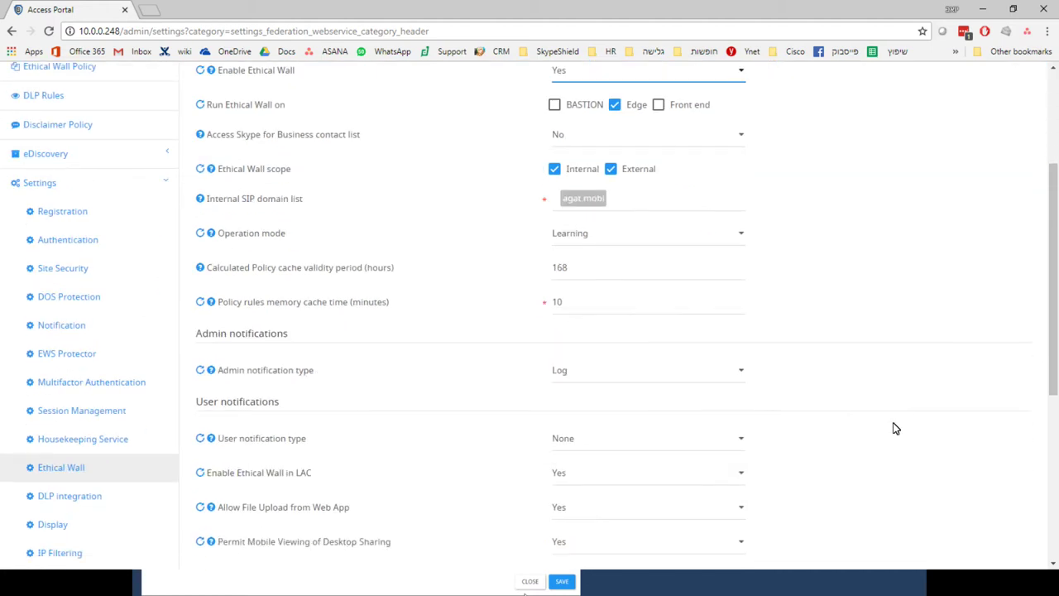
{"action": "left_click", "coordinate": [727, 376]}
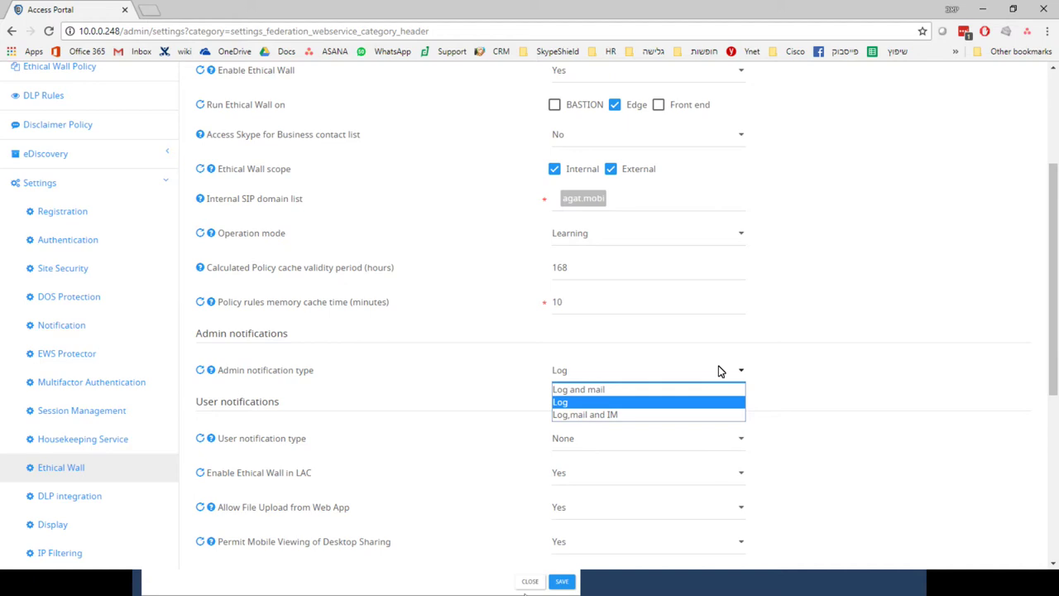
{"action": "left_click", "coordinate": [852, 351]}
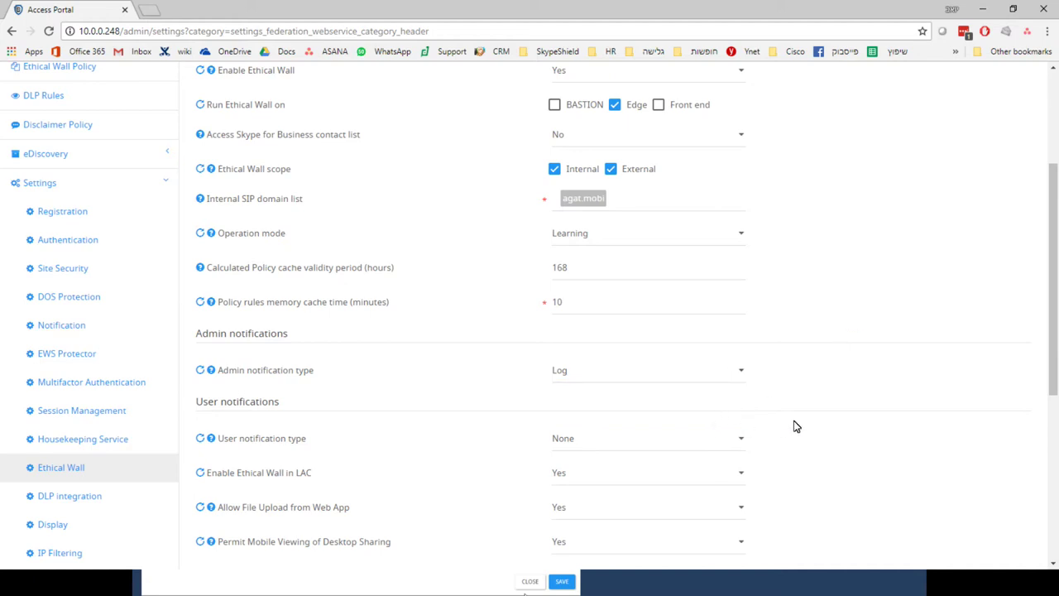
{"action": "scroll", "coordinate": [794, 426], "scroll_direction": "up", "scroll_amount": 5}
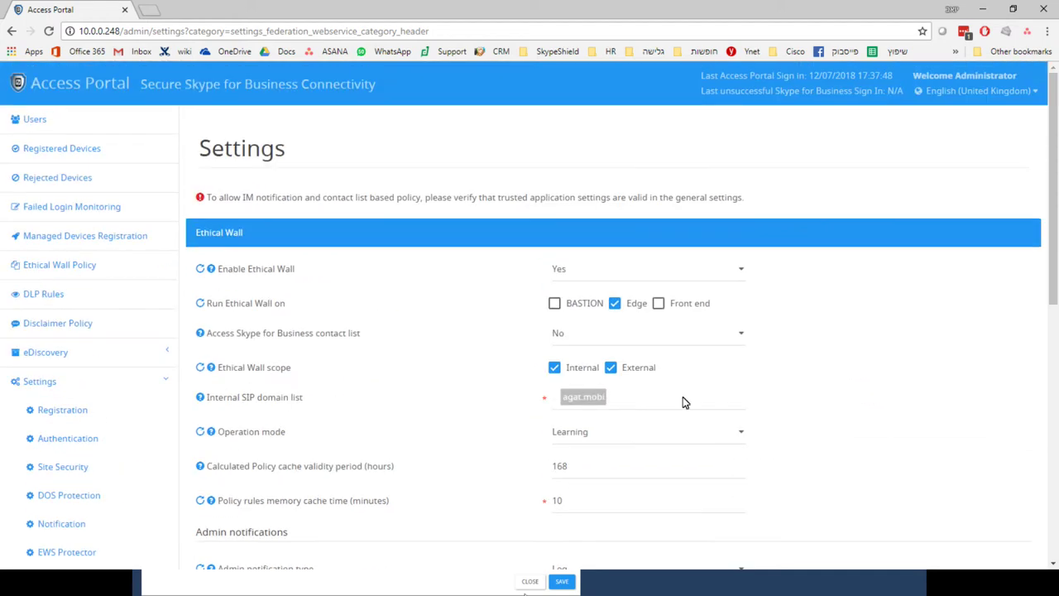
Open the intel Ethical Wall policy and look at its alternative side A and side B condition types, restoring Group and External
{"action": "left_click", "coordinate": [90, 268]}
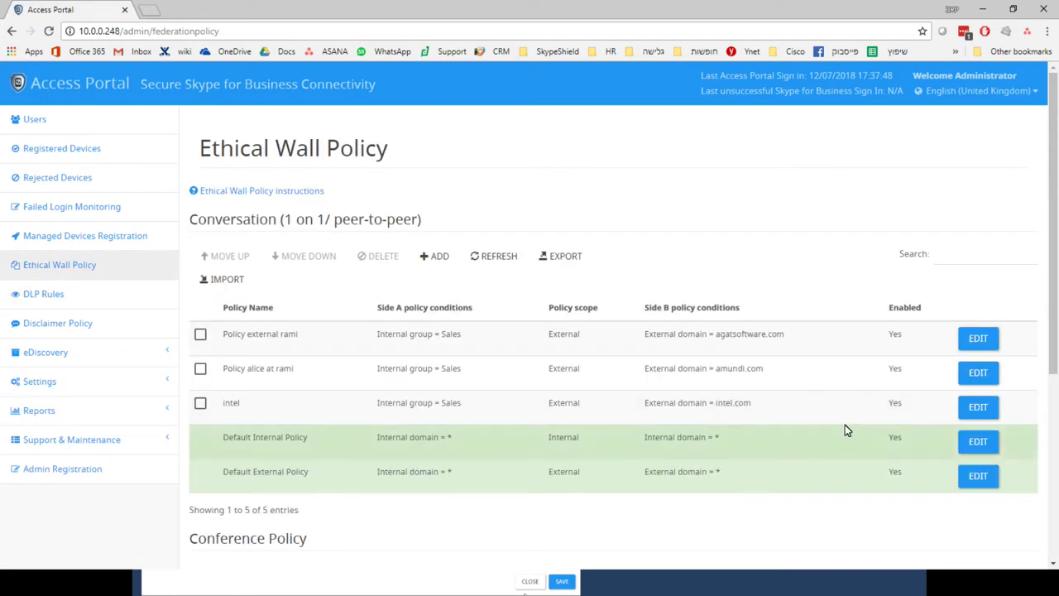
{"action": "left_click", "coordinate": [976, 408]}
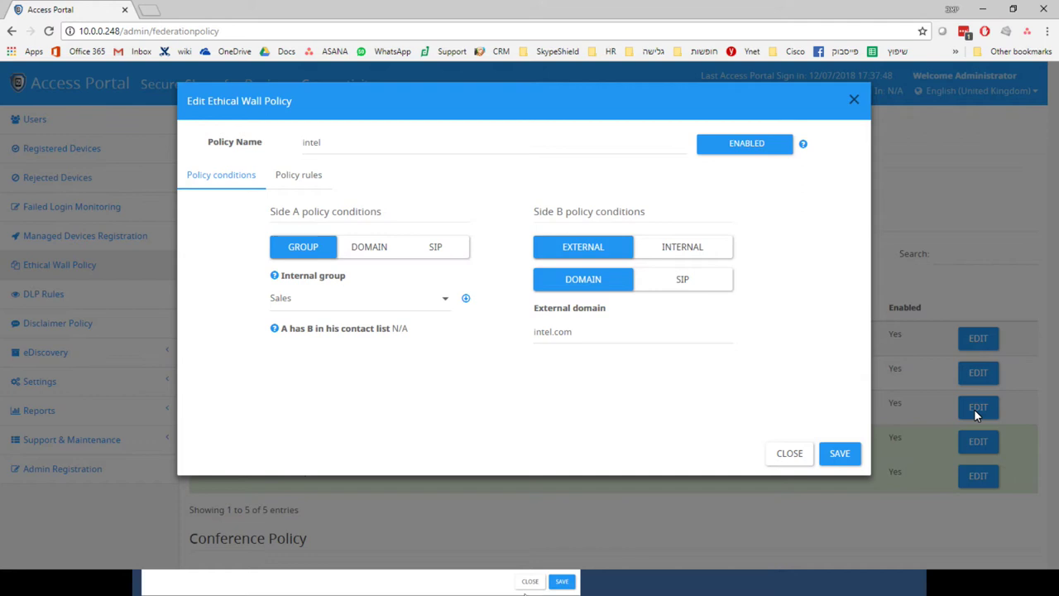
{"action": "left_click", "coordinate": [375, 254]}
{"action": "left_click", "coordinate": [431, 250]}
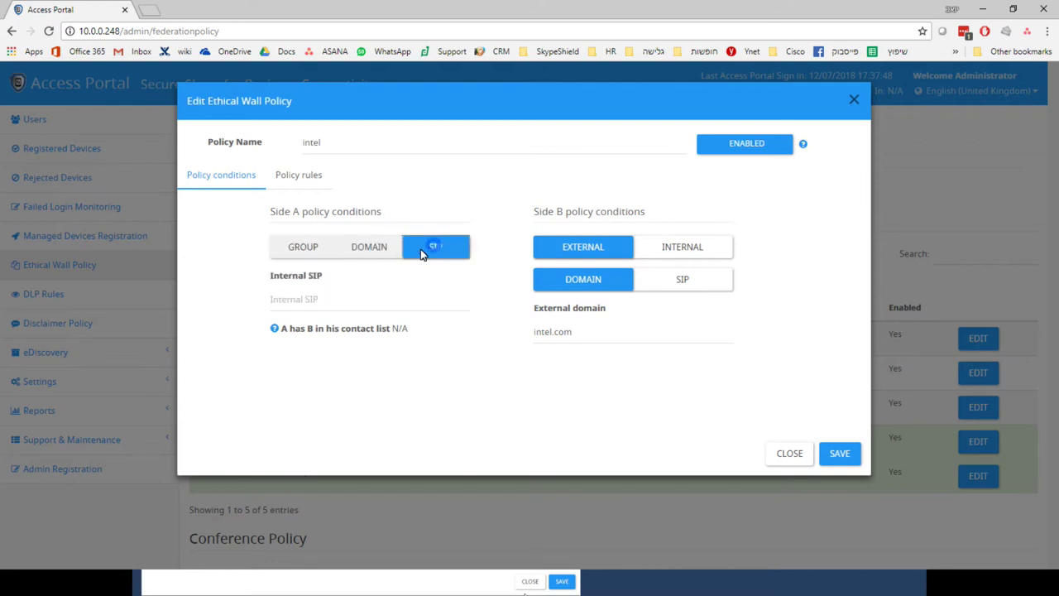
{"action": "left_click", "coordinate": [309, 249]}
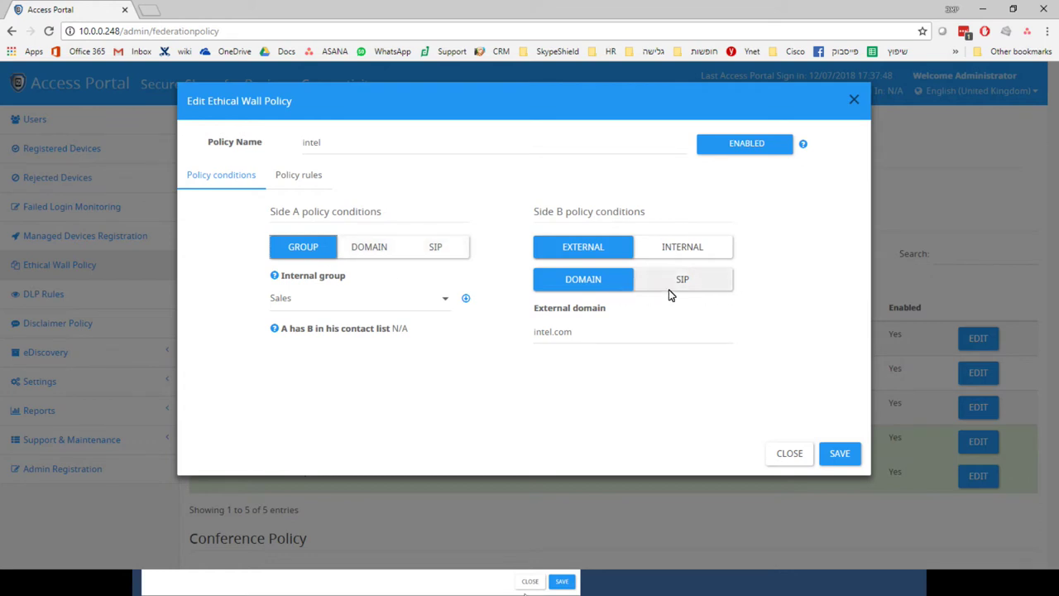
{"action": "left_click", "coordinate": [670, 249]}
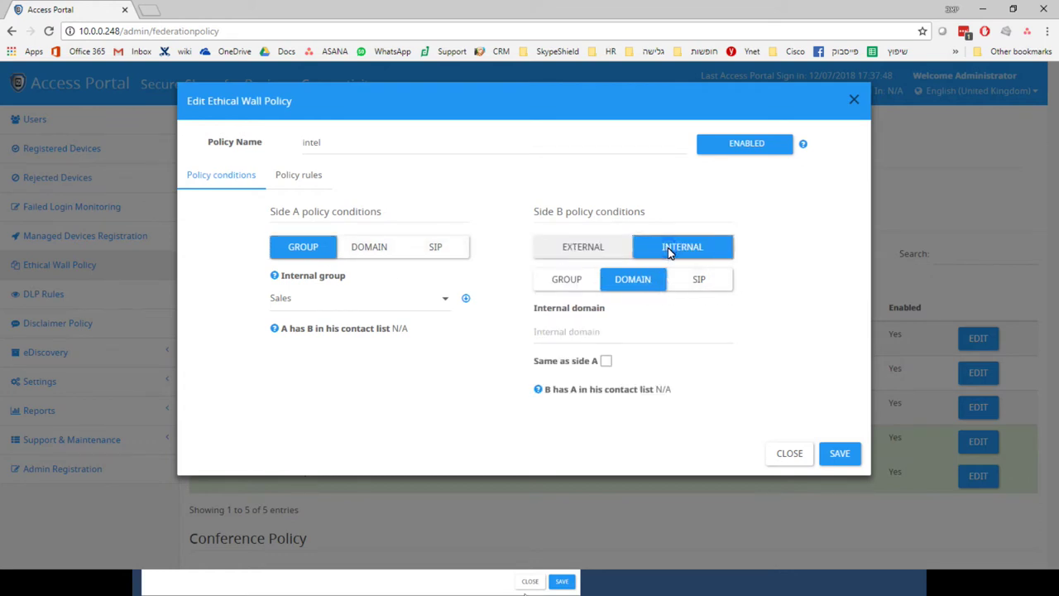
{"action": "left_click", "coordinate": [604, 247]}
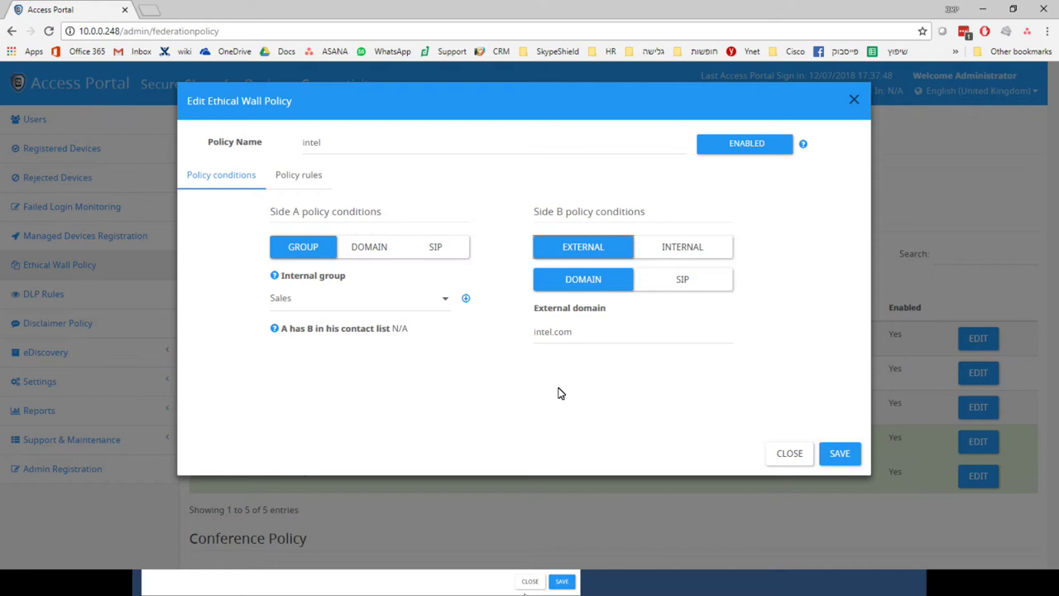
Examine the intel policy's rules, including the File Transfer and Conference options, and close the policy without saving
{"action": "left_click", "coordinate": [349, 175]}
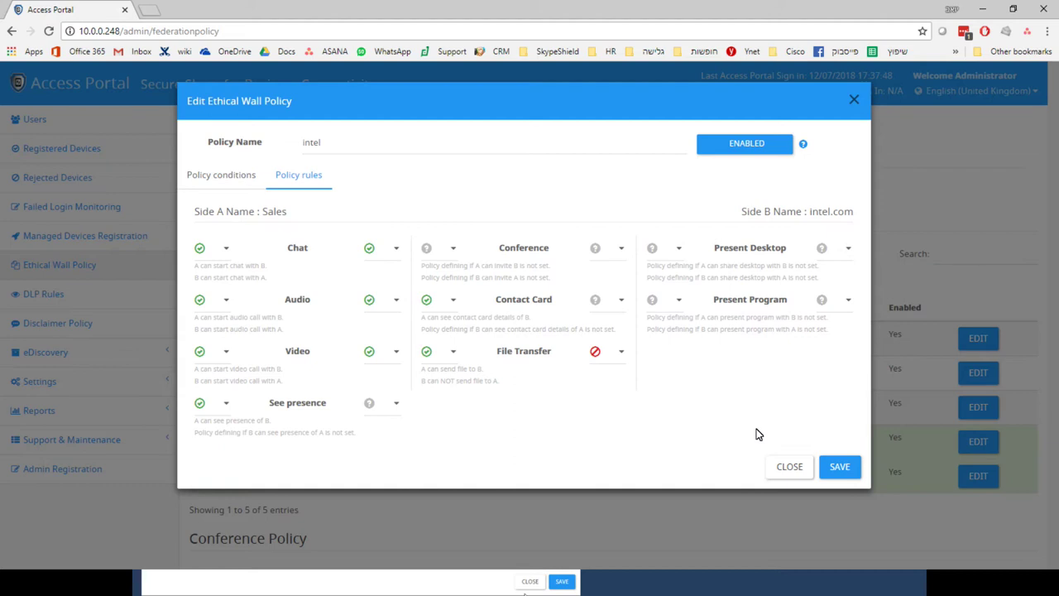
{"action": "left_click", "coordinate": [450, 360]}
{"action": "left_click", "coordinate": [451, 358]}
{"action": "left_click", "coordinate": [452, 248]}
{"action": "left_click", "coordinate": [452, 250]}
{"action": "left_click", "coordinate": [786, 465]}
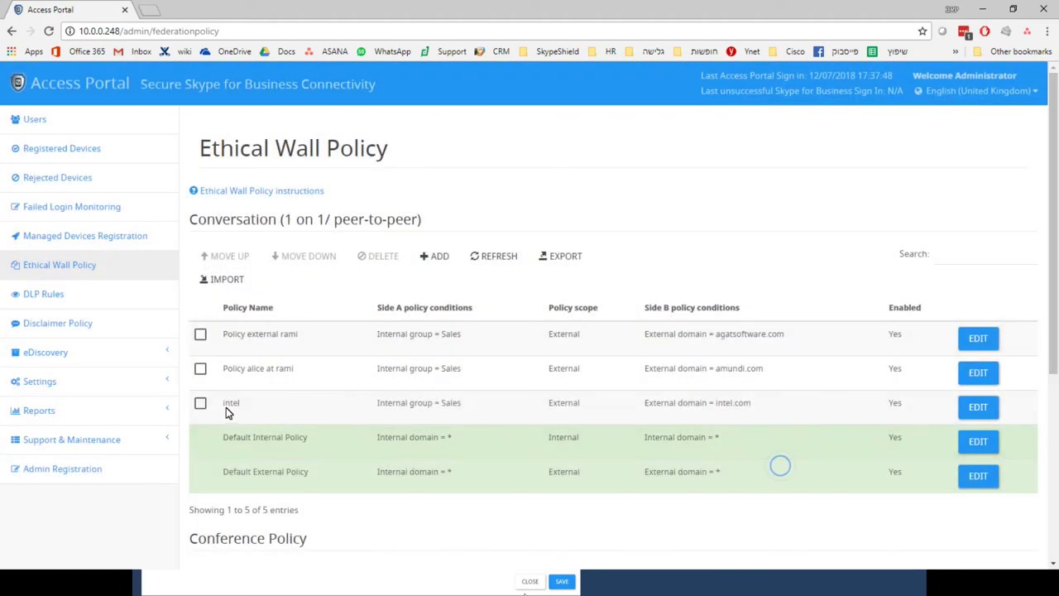
Move the intel policy to the top of the Conversation policy list
{"action": "left_click_drag", "start_coordinate": [239, 411], "coordinate": [260, 337]}
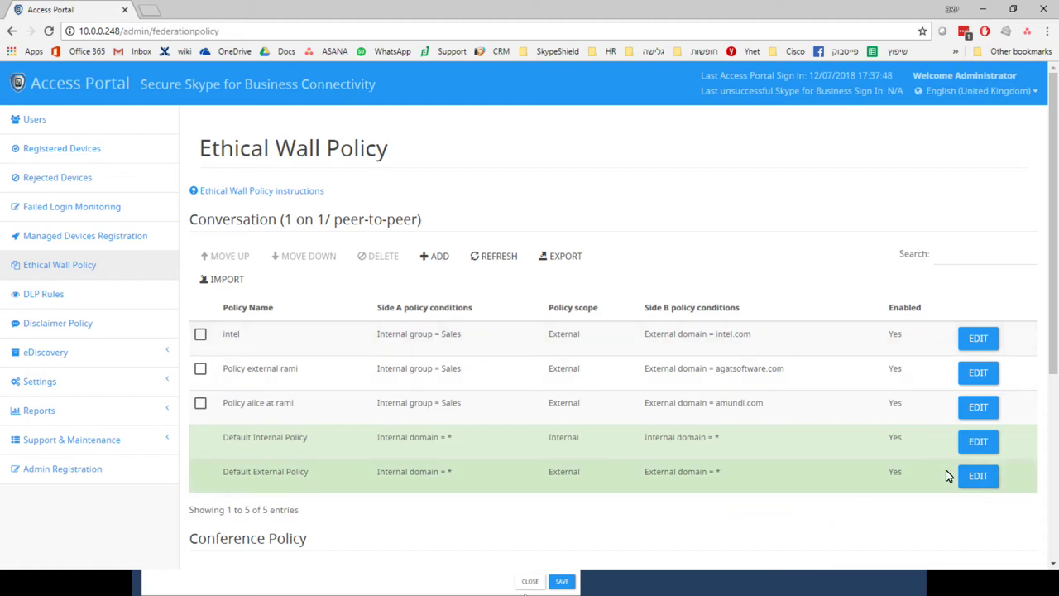
Examine the Default External Policy's rules and contact card masking options, and close it without saving
{"action": "left_click", "coordinate": [977, 478]}
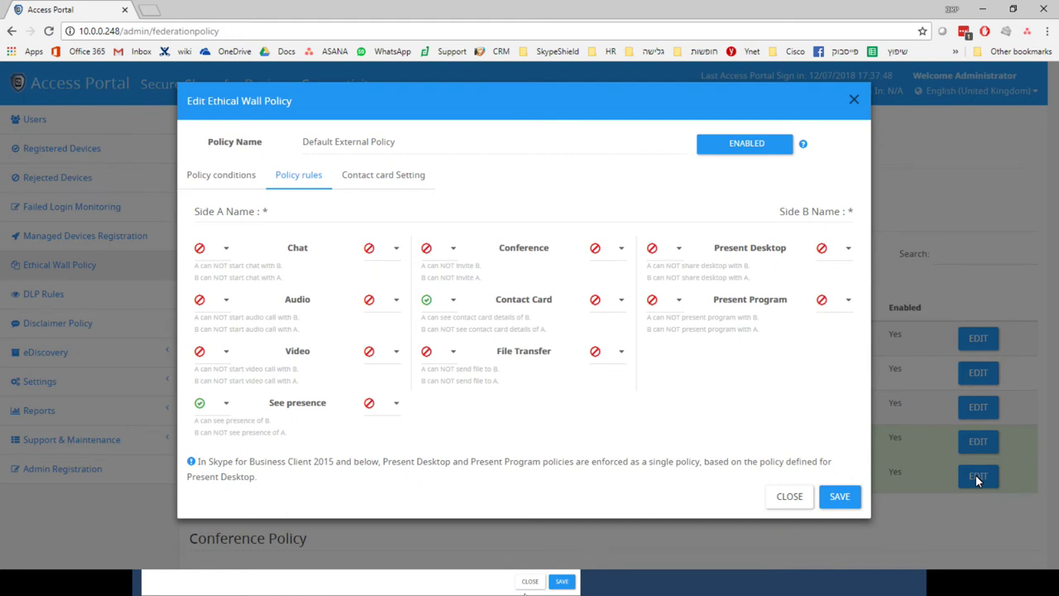
{"action": "left_click", "coordinate": [400, 184]}
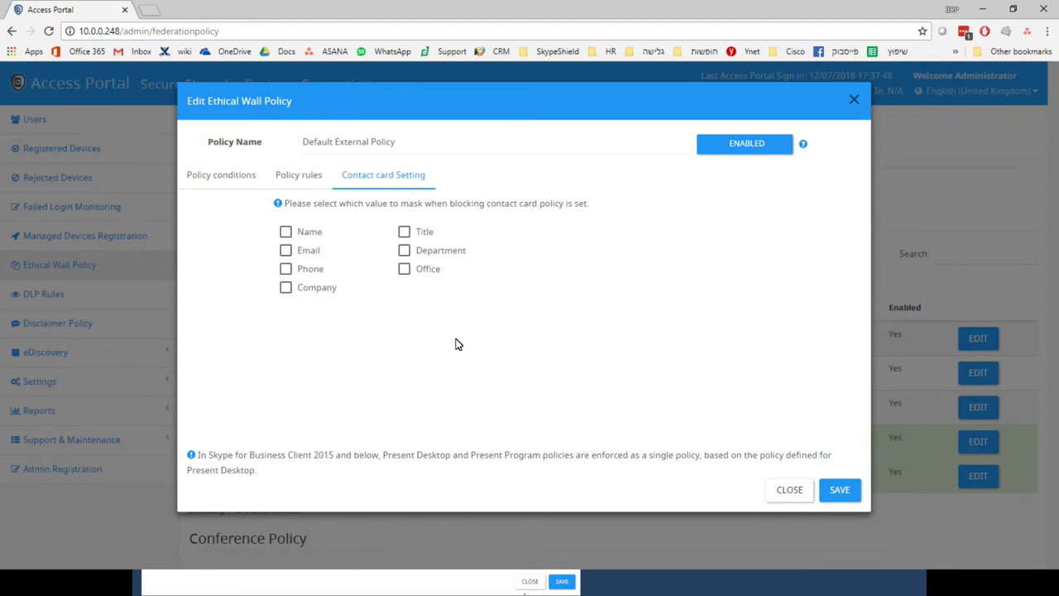
{"action": "left_click", "coordinate": [788, 490]}
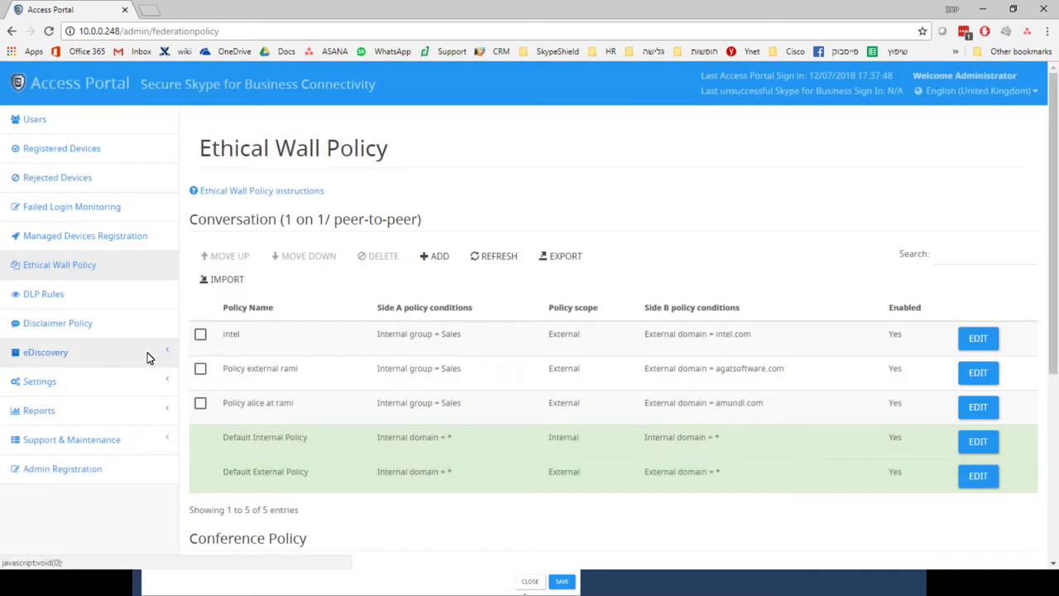
View the Activity Monitoring log and the Ethical Wall Calculations log under Support & Maintenance
{"action": "scroll", "coordinate": [147, 357], "scroll_direction": "down", "scroll_amount": 3}
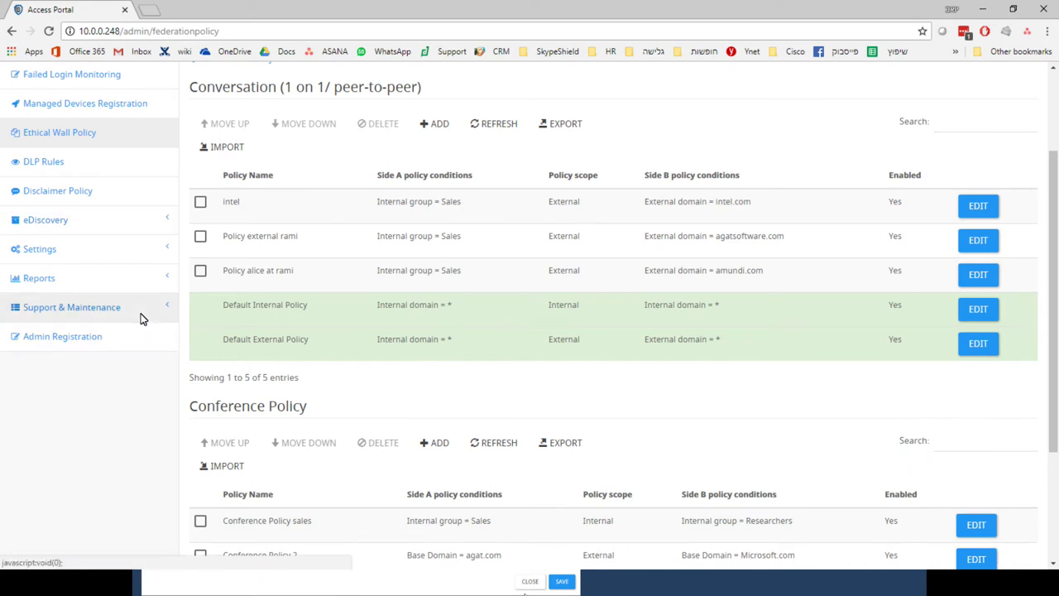
{"action": "left_click", "coordinate": [141, 319]}
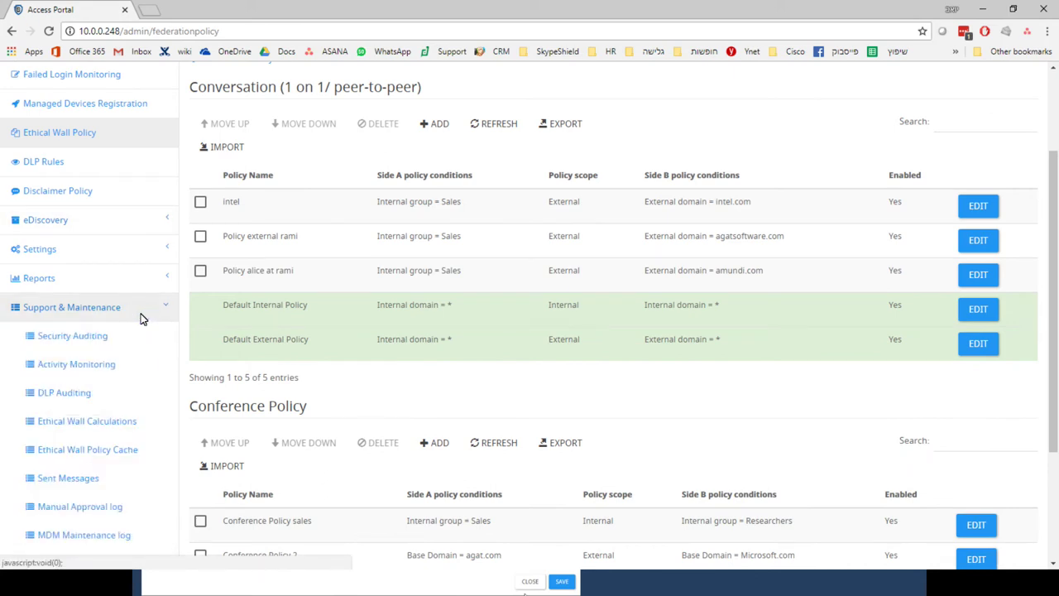
{"action": "left_click", "coordinate": [106, 368]}
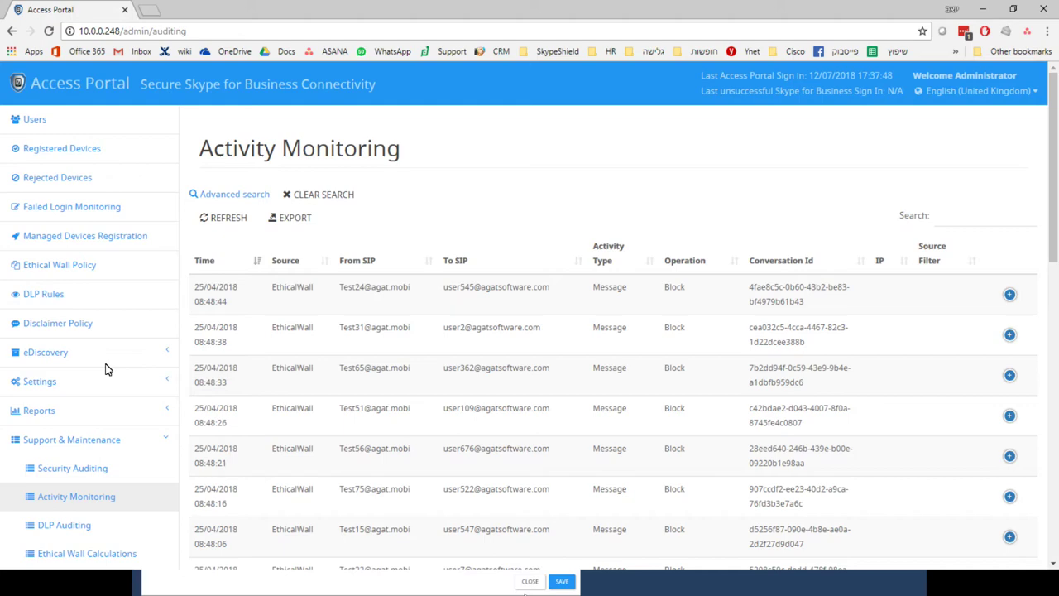
{"action": "scroll", "coordinate": [106, 369], "scroll_direction": "down", "scroll_amount": 2}
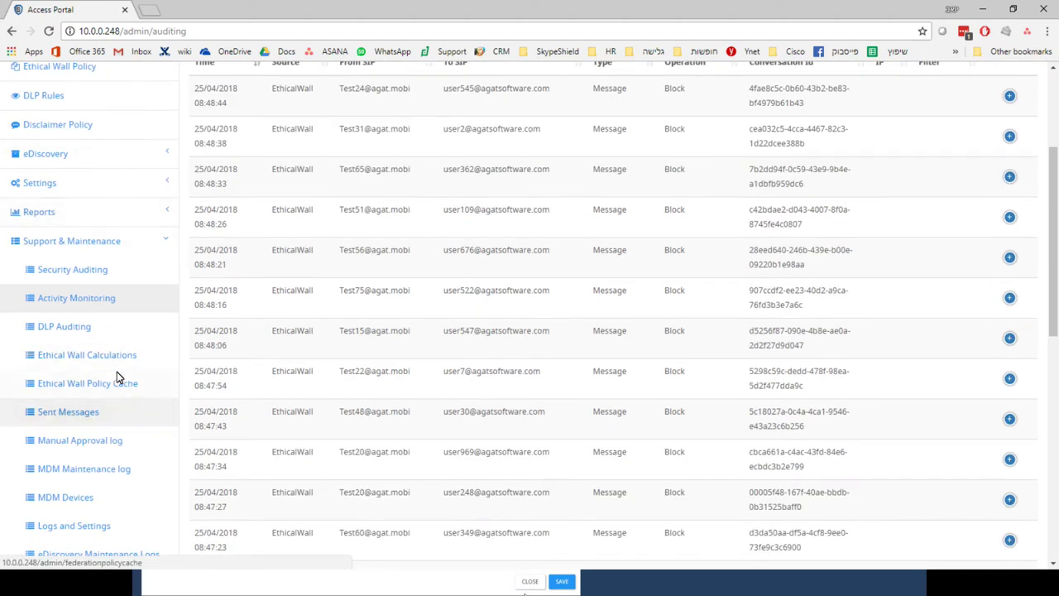
{"action": "left_click", "coordinate": [111, 356]}
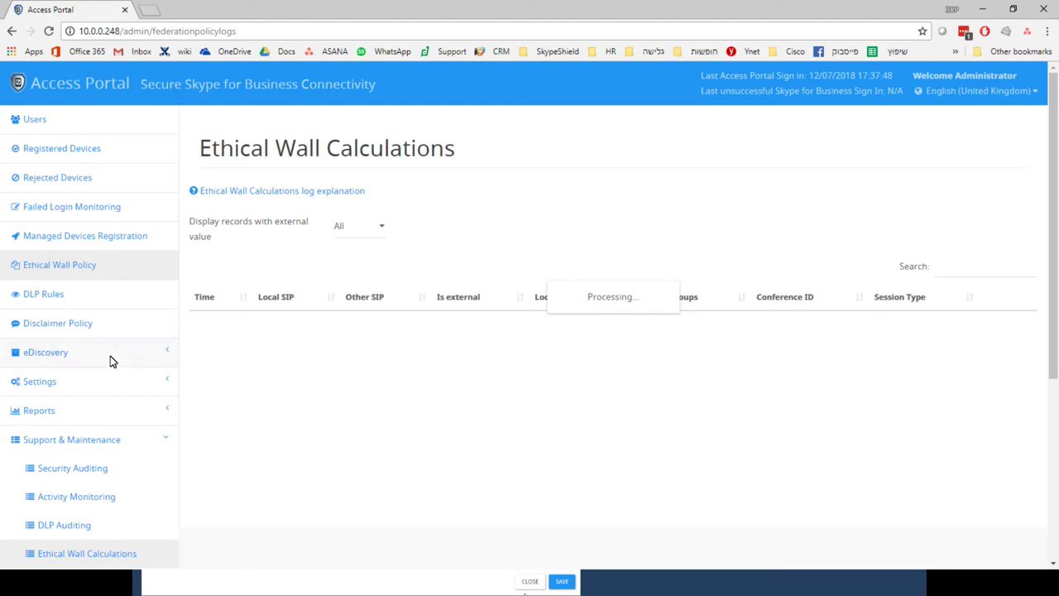
Open the Ethical Wall Policy Cache and view the details of its first entry, collapsing them again
{"action": "scroll", "coordinate": [111, 358], "scroll_direction": "down", "scroll_amount": 2}
{"action": "left_click", "coordinate": [115, 450]}
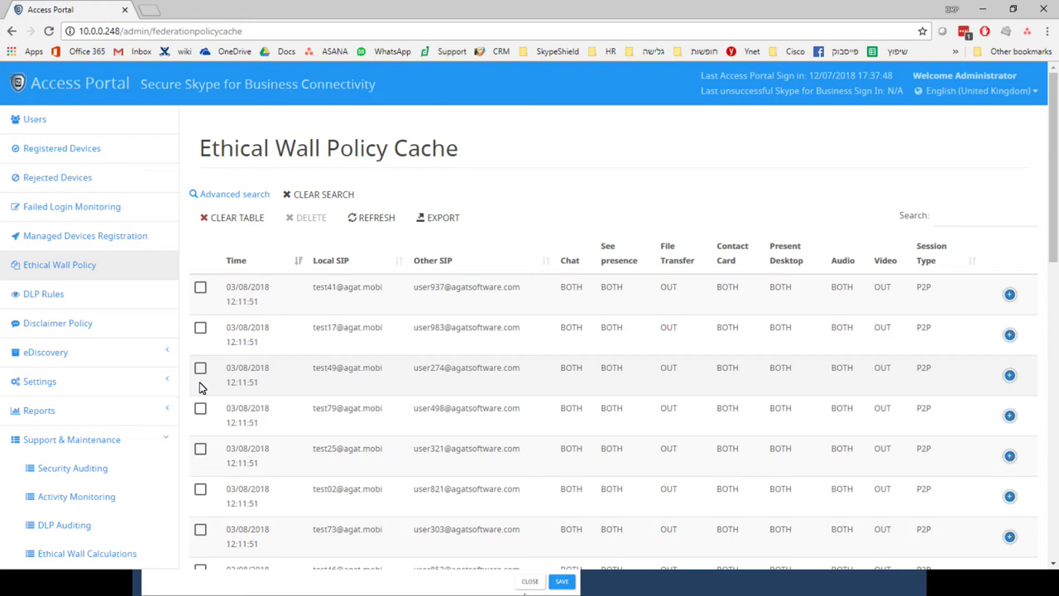
{"action": "left_click", "coordinate": [1009, 294]}
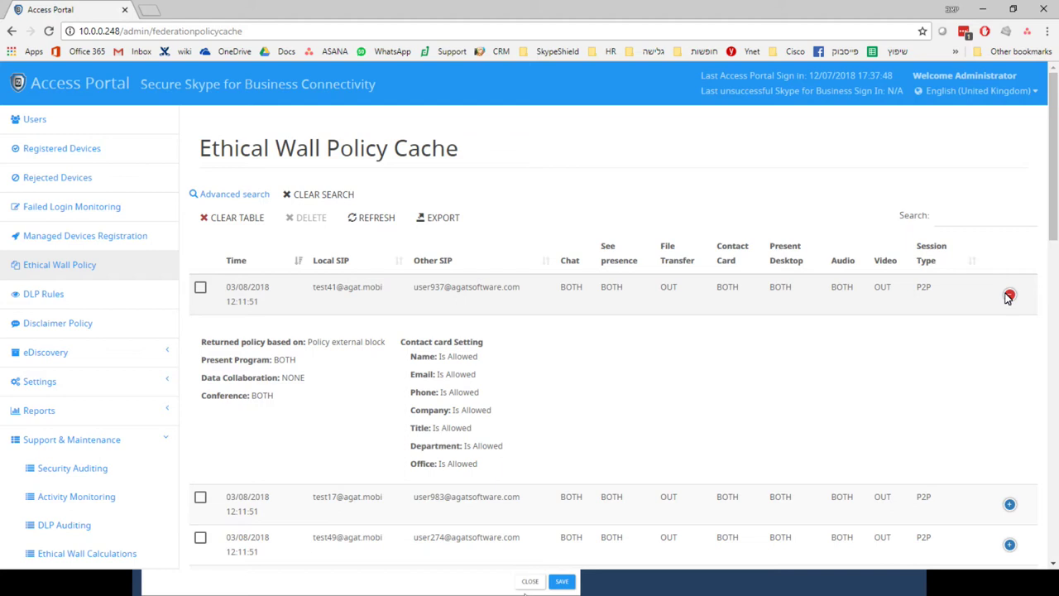
{"action": "left_click", "coordinate": [1009, 295]}
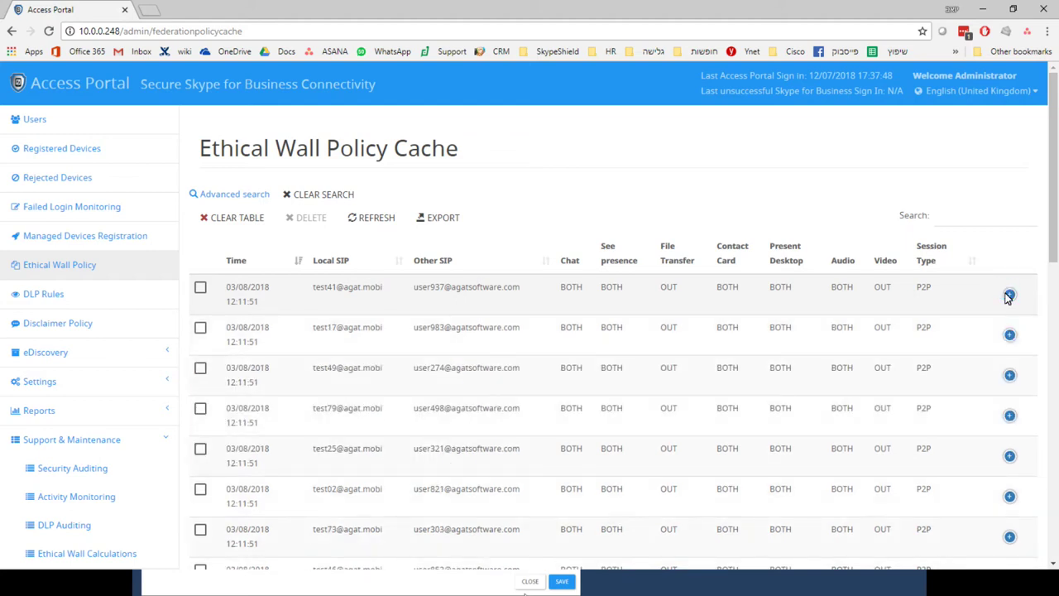
Show the Ethical Wall Incidents By User report for the period All
{"action": "scroll", "coordinate": [307, 371], "scroll_direction": "down", "scroll_amount": 3}
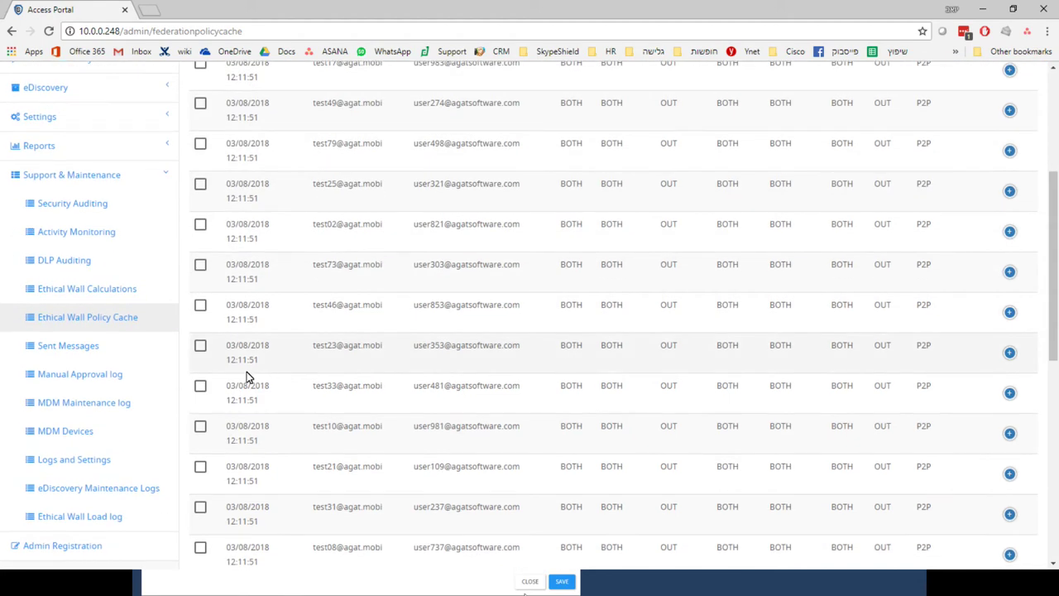
{"action": "scroll", "coordinate": [245, 378], "scroll_direction": "up", "scroll_amount": 2}
{"action": "left_click", "coordinate": [124, 279]}
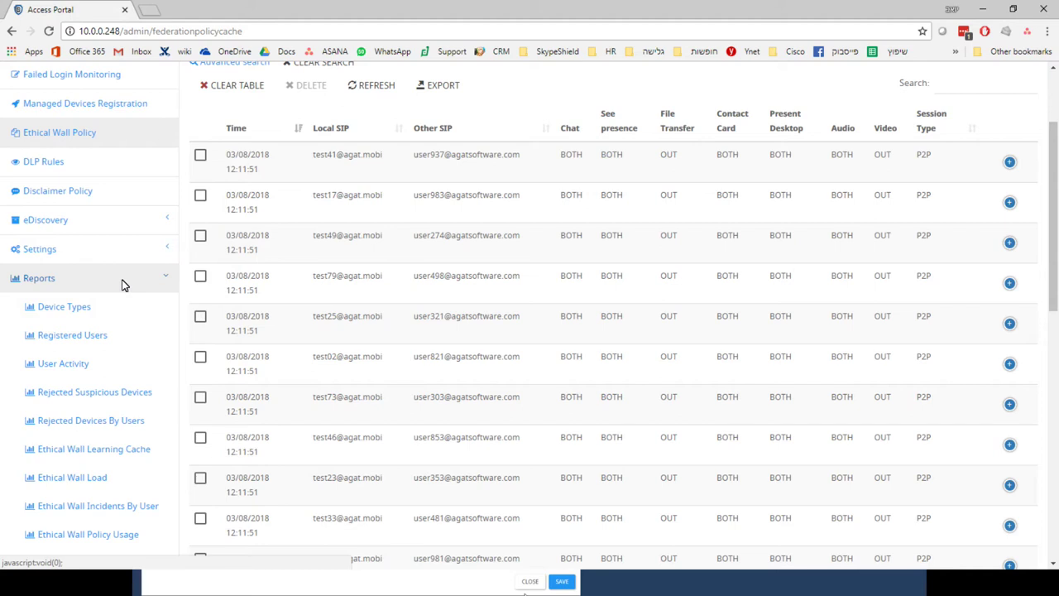
{"action": "left_click", "coordinate": [119, 508]}
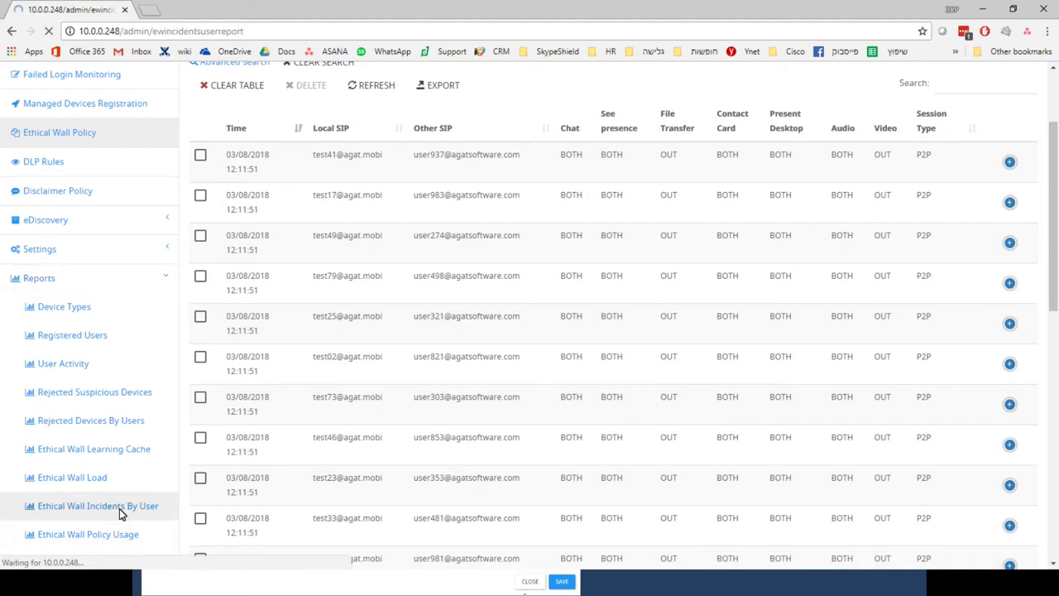
{"action": "left_click", "coordinate": [302, 235]}
{"action": "left_click", "coordinate": [246, 257]}
{"action": "left_click", "coordinate": [219, 273]}
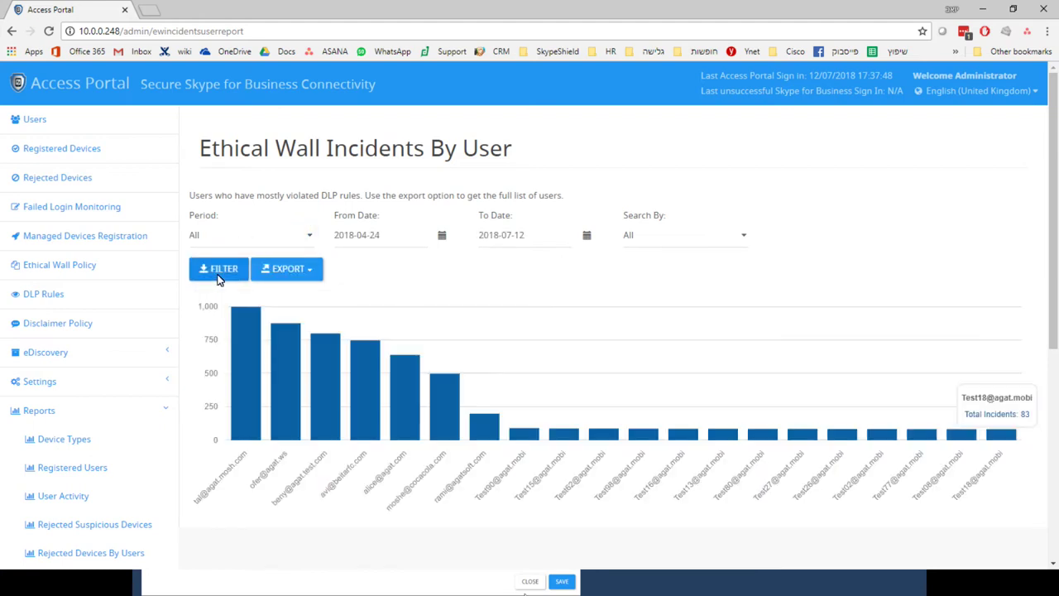
Show the Conversions By Domain report with eDiscovery as provider for the period All
{"action": "scroll", "coordinate": [145, 338], "scroll_direction": "down", "scroll_amount": 1}
{"action": "scroll", "coordinate": [145, 338], "scroll_direction": "down", "scroll_amount": 3}
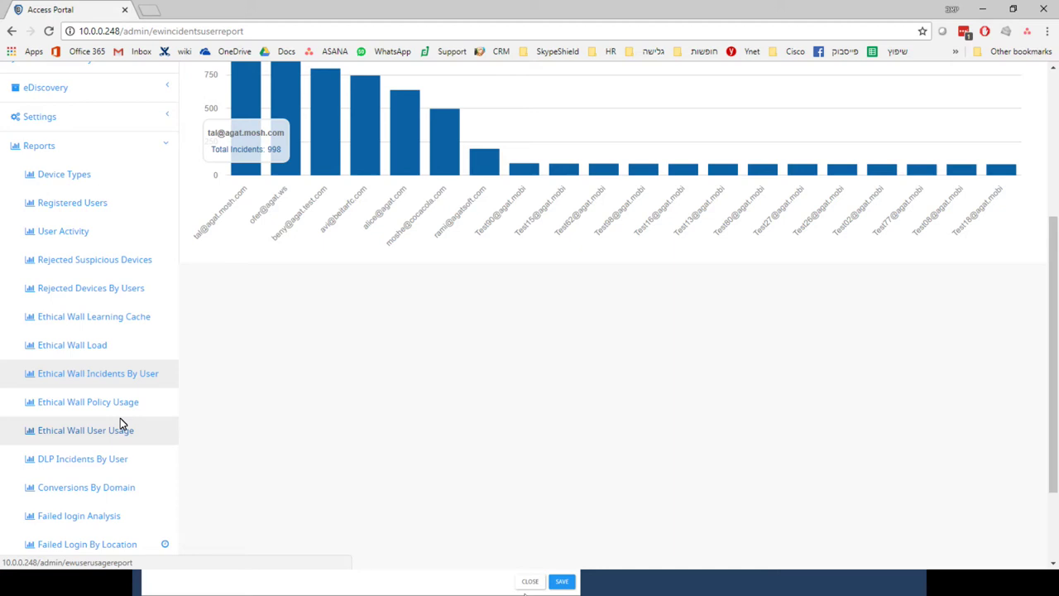
{"action": "left_click", "coordinate": [113, 489]}
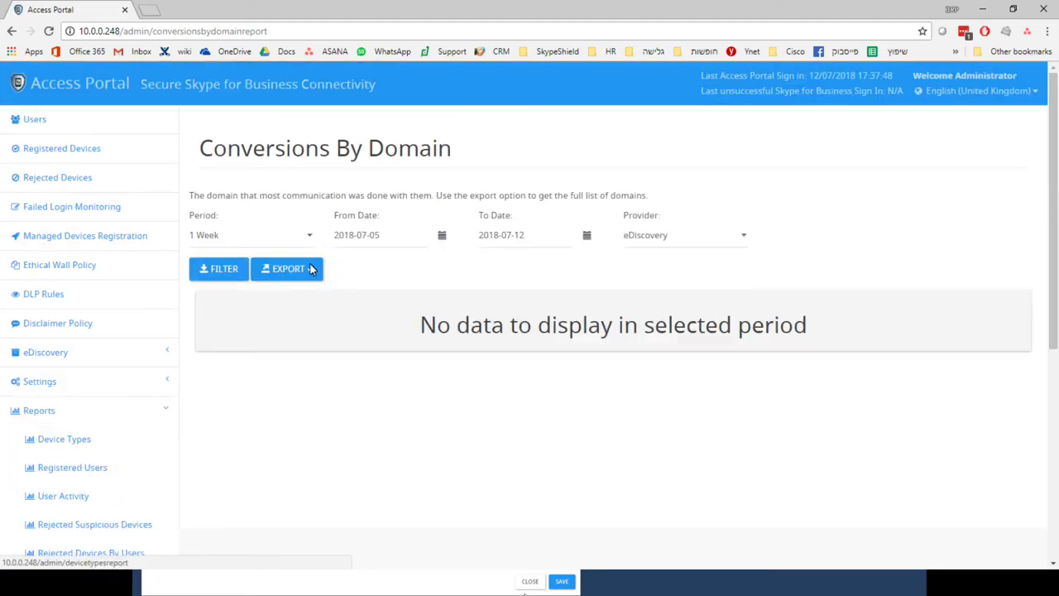
{"action": "left_click", "coordinate": [294, 237]}
{"action": "left_click", "coordinate": [199, 254]}
{"action": "left_click", "coordinate": [229, 274]}
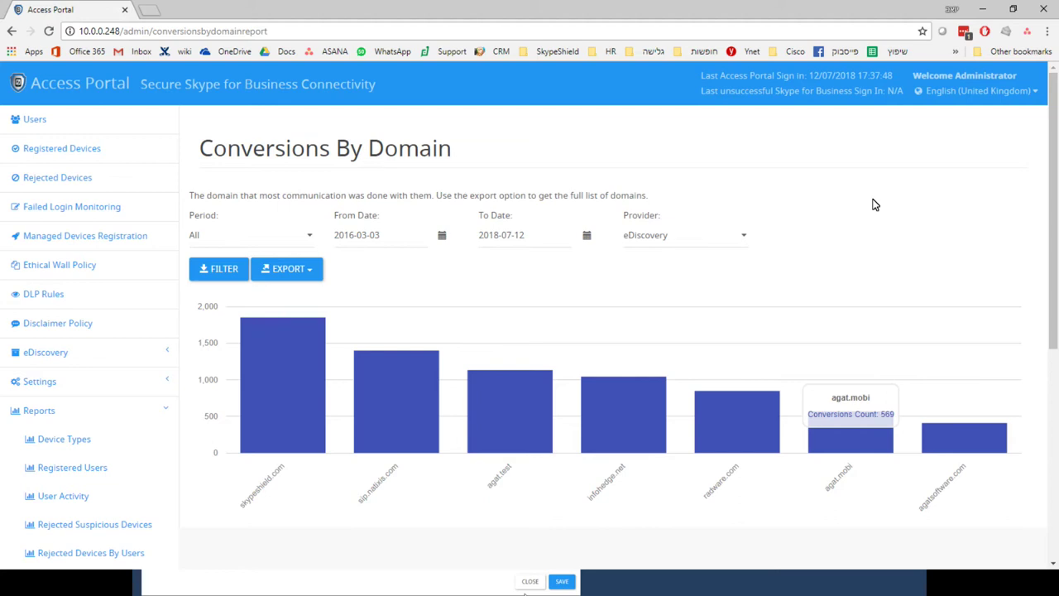
Switch to the presentation slide on Ethical Wall federation and internal policies
{"action": "key", "text": "alt+Tab"}
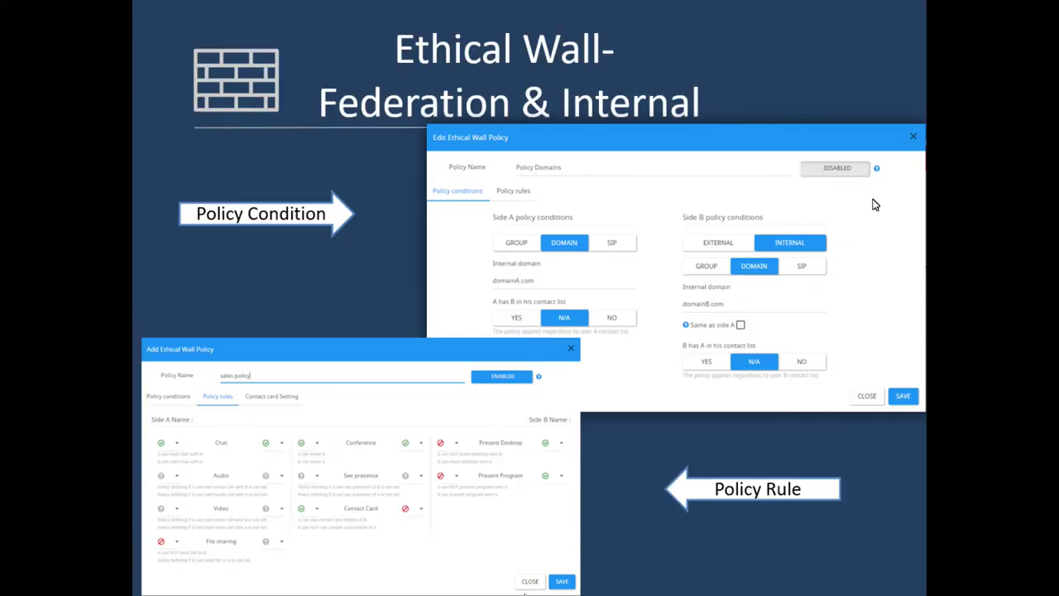
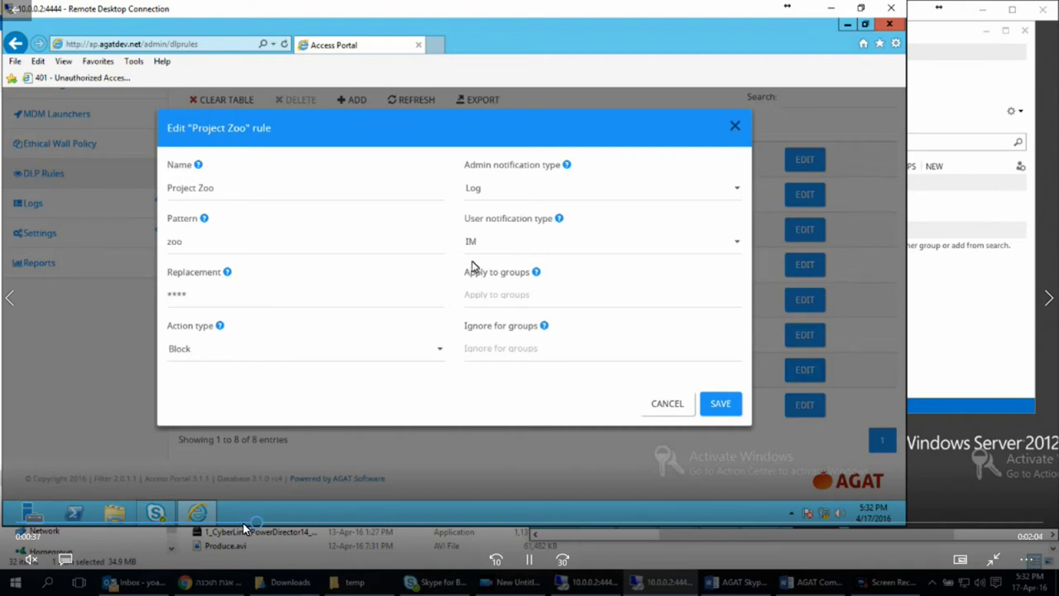
Skip ahead through the DLP demo video to the SkypeShield Admin notification about sensitive information removed from a message
{"action": "left_click", "coordinate": [296, 524]}
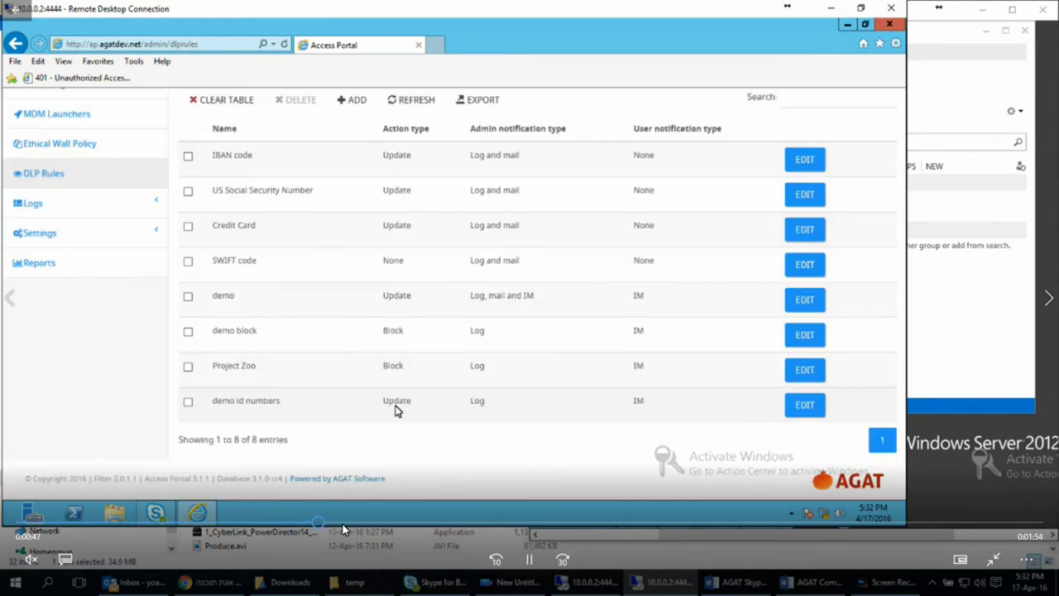
{"action": "left_click", "coordinate": [403, 522]}
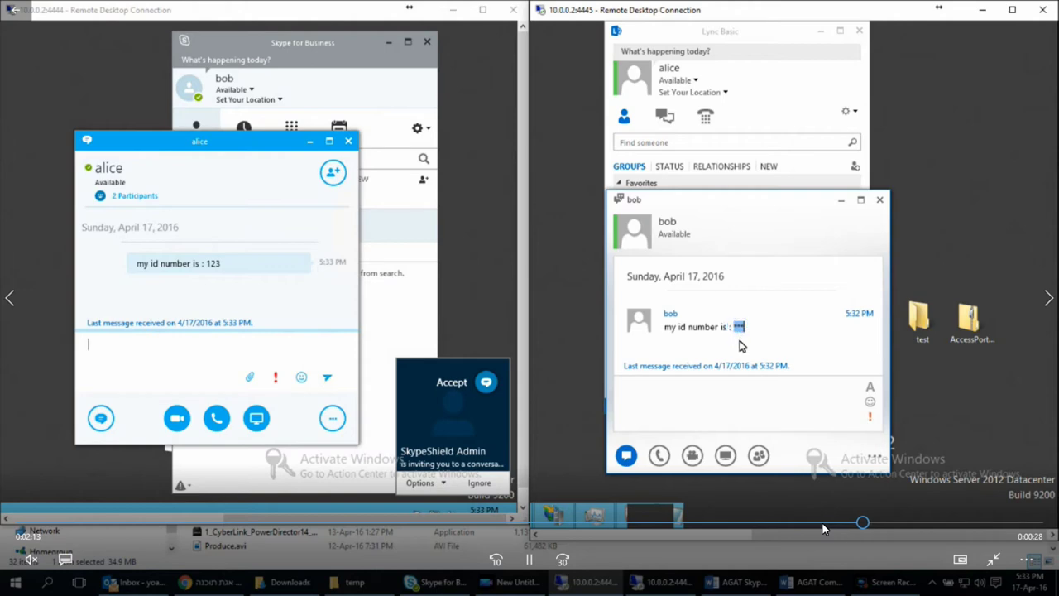
{"action": "left_click", "coordinate": [880, 523]}
{"action": "left_click", "coordinate": [906, 526]}
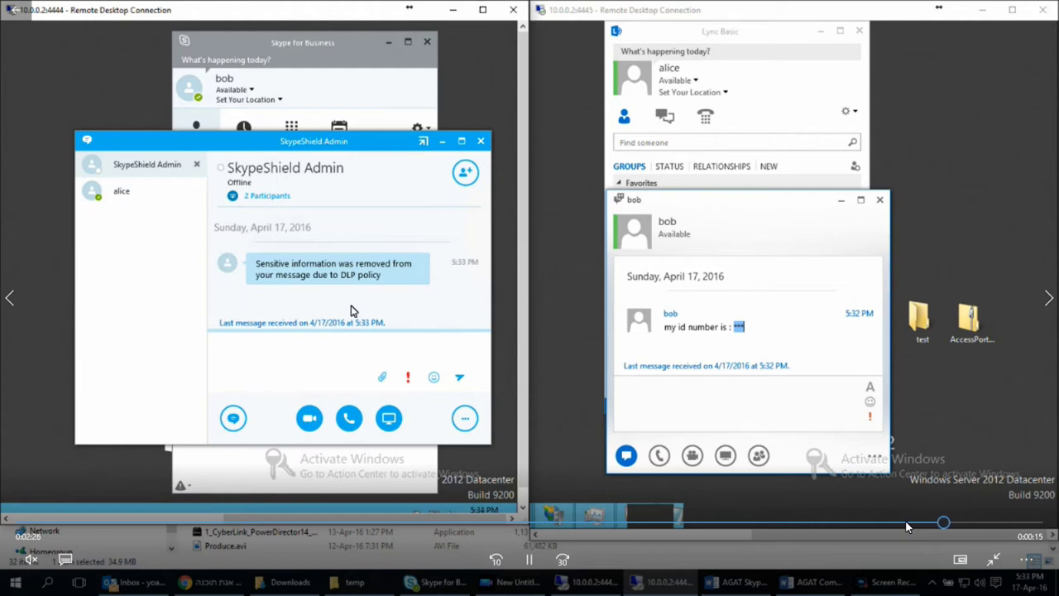
Switch to the Access Portal in Chrome and open its DLP integration settings
{"action": "key", "text": "alt+Tab"}
{"action": "key", "text": "alt+Tab"}
{"action": "key", "text": "alt+Tab"}
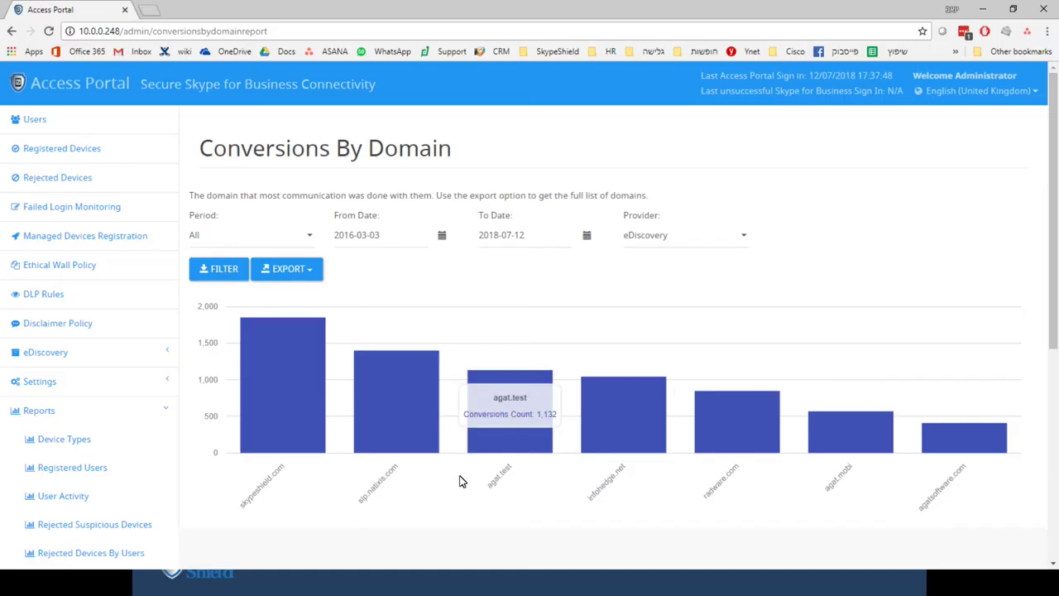
{"action": "left_click", "coordinate": [122, 381]}
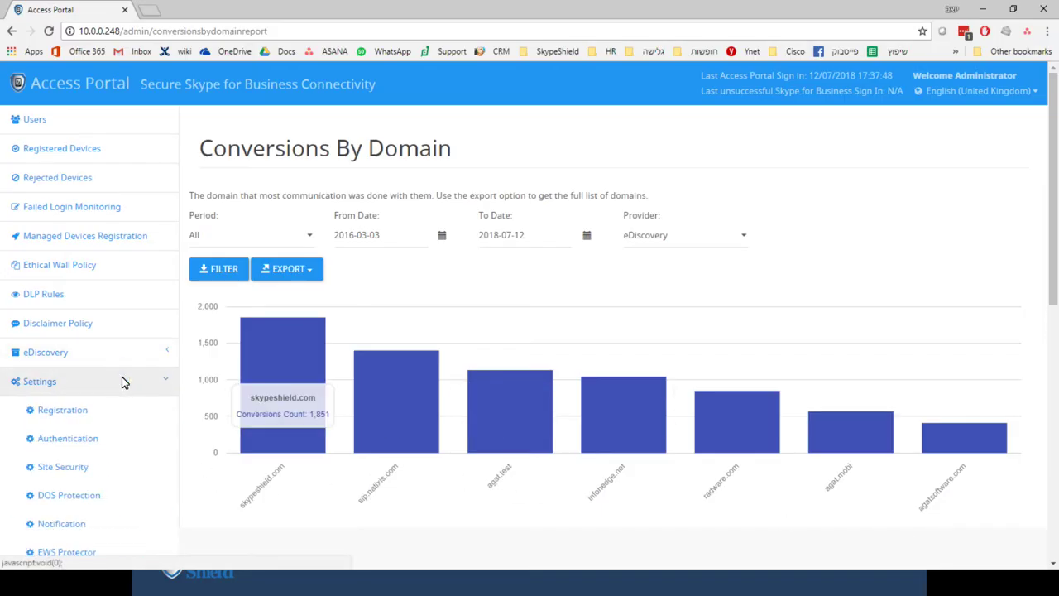
{"action": "scroll", "coordinate": [122, 380], "scroll_direction": "down", "scroll_amount": 3}
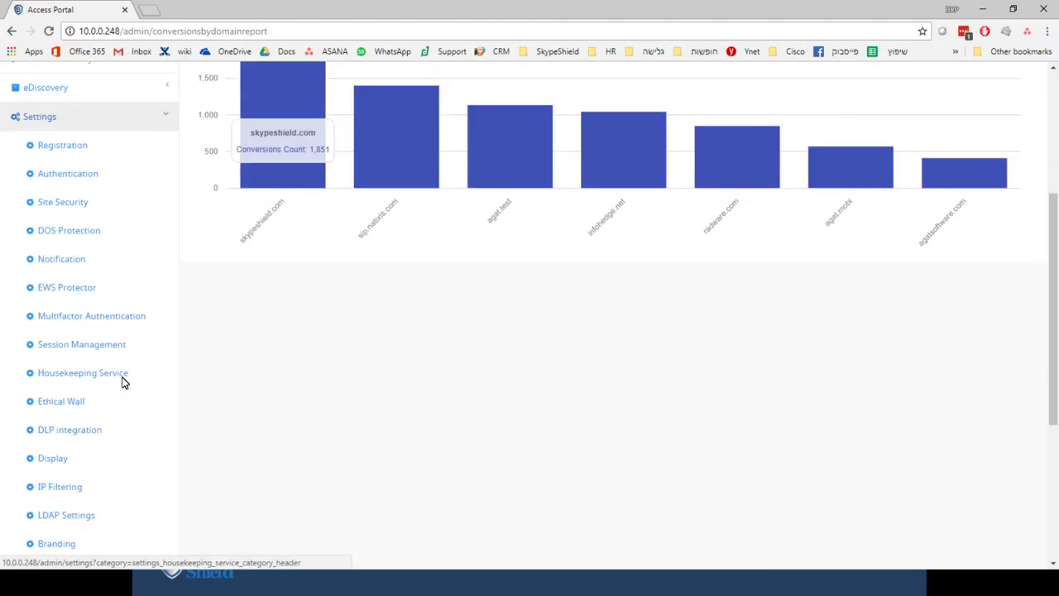
{"action": "left_click", "coordinate": [76, 439]}
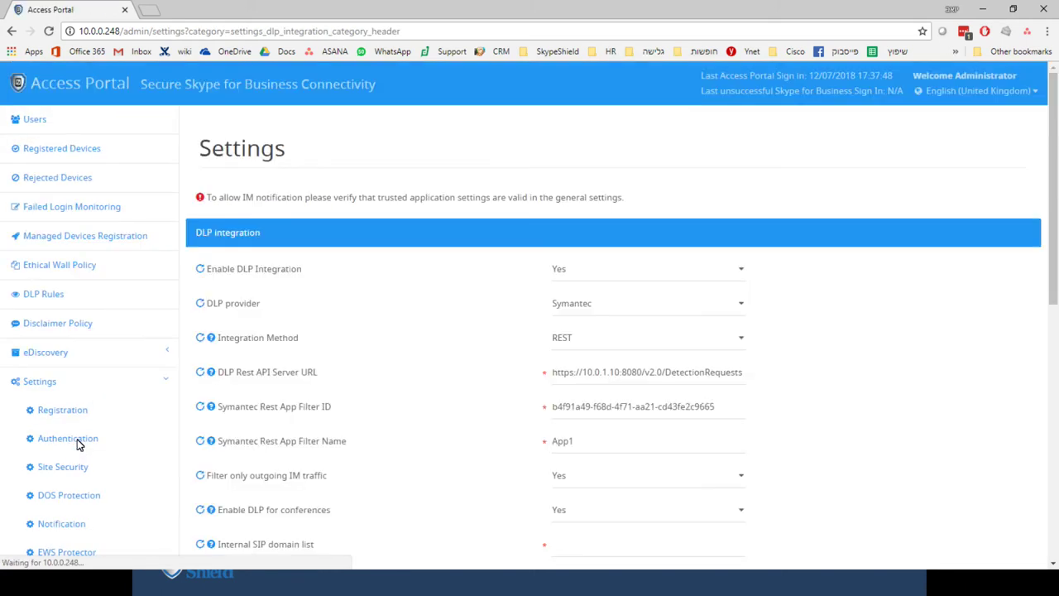
Examine the DLP integration settings, including the available DLP providers, traffic filtering options and admin and user notification messages
{"action": "left_click", "coordinate": [655, 272]}
{"action": "left_click", "coordinate": [656, 273]}
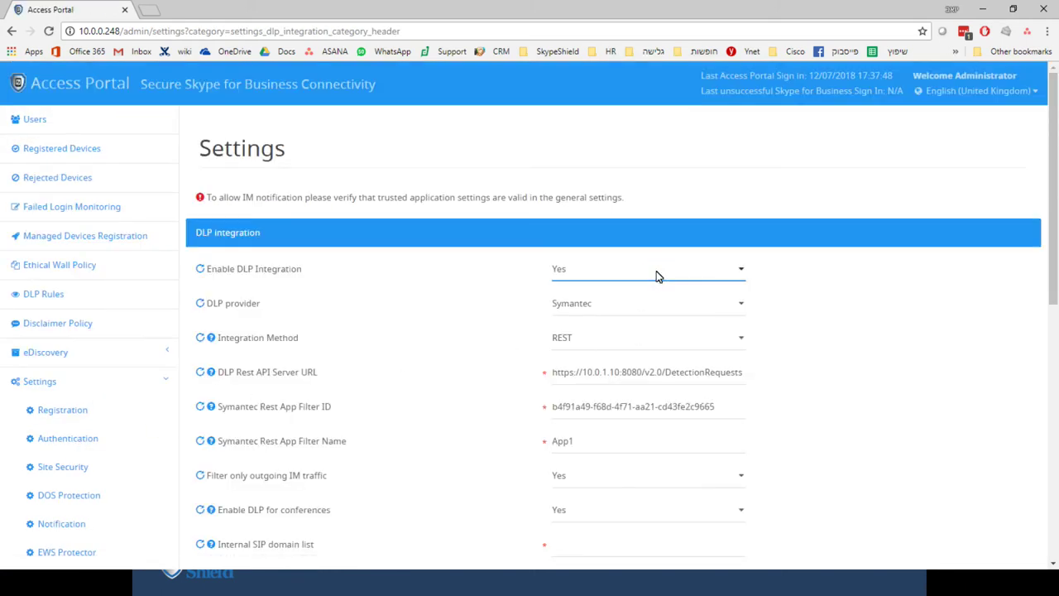
{"action": "left_click", "coordinate": [661, 305]}
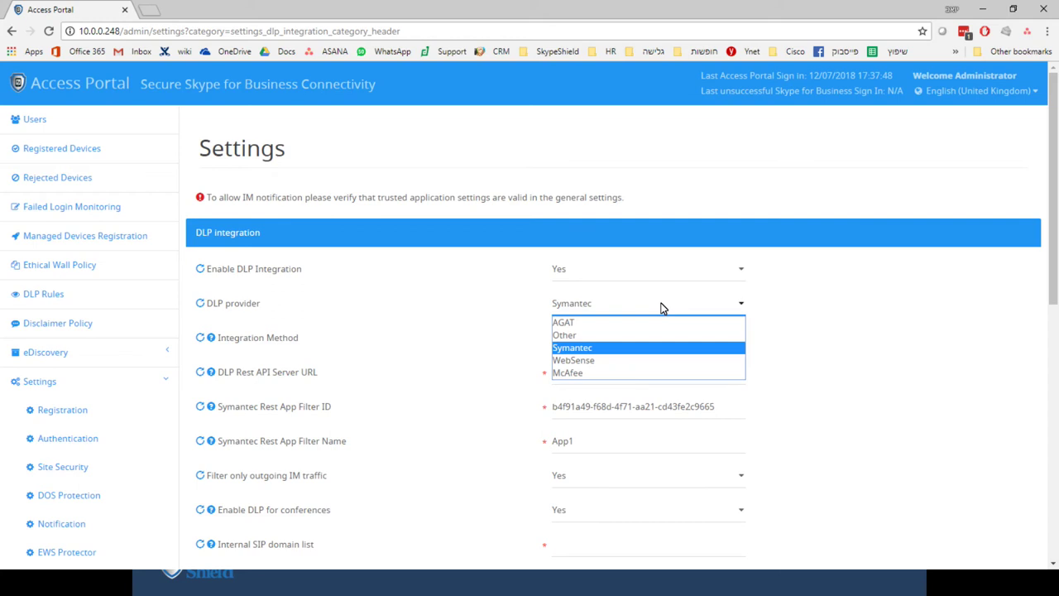
{"action": "left_click", "coordinate": [864, 303]}
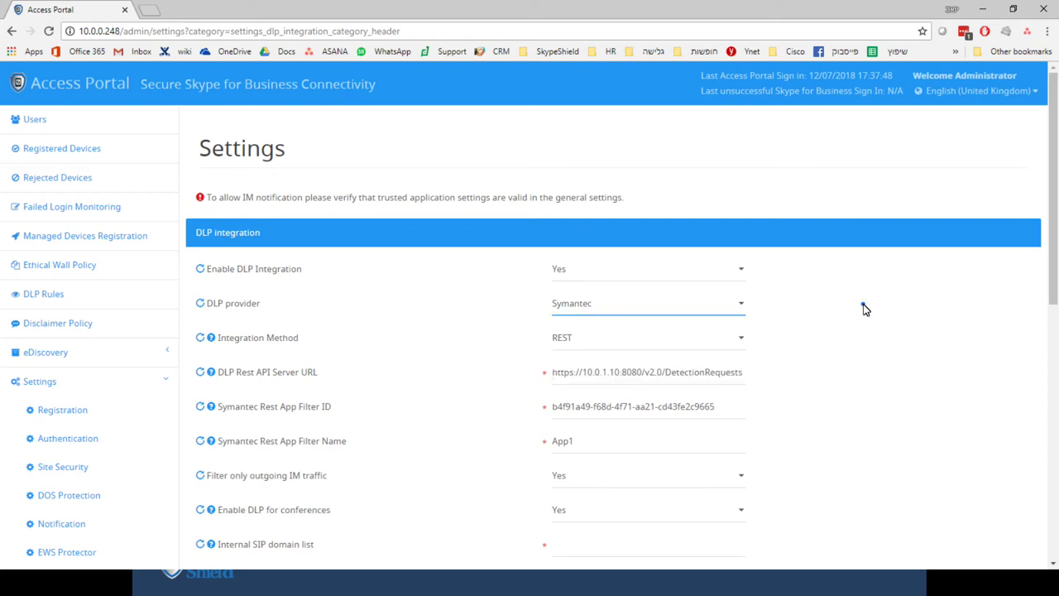
{"action": "scroll", "coordinate": [815, 324], "scroll_direction": "down", "scroll_amount": 2}
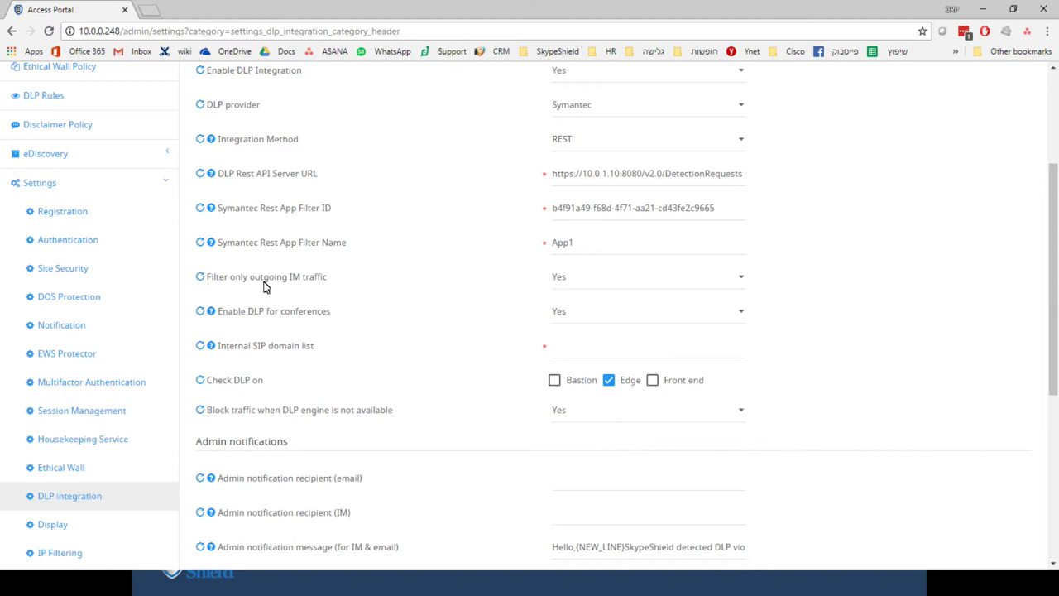
{"action": "scroll", "coordinate": [265, 285], "scroll_direction": "up", "scroll_amount": 2}
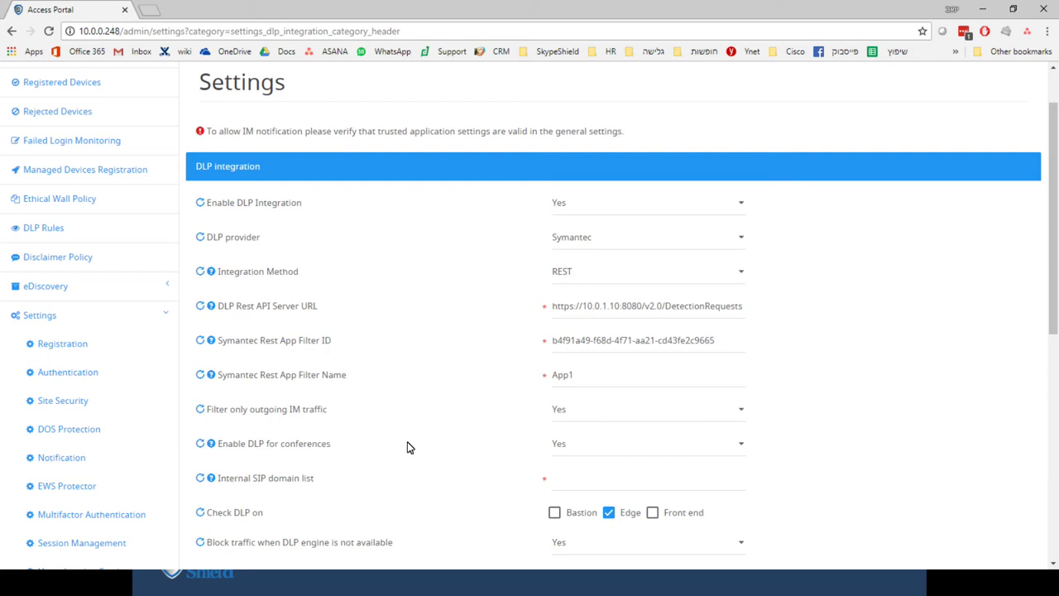
{"action": "scroll", "coordinate": [407, 447], "scroll_direction": "down", "scroll_amount": 4}
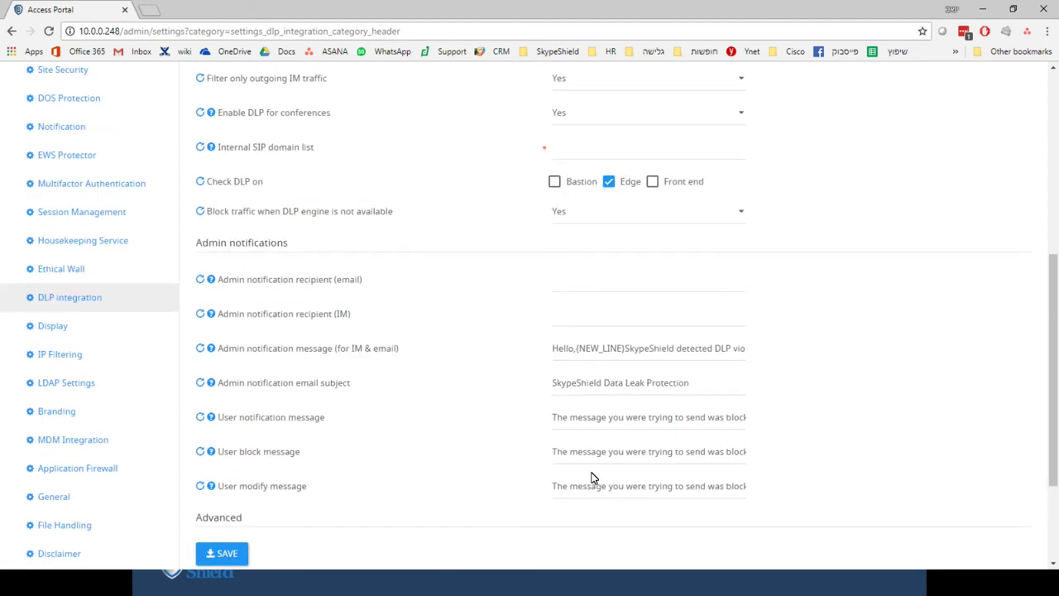
{"action": "scroll", "coordinate": [591, 478], "scroll_direction": "up", "scroll_amount": 3}
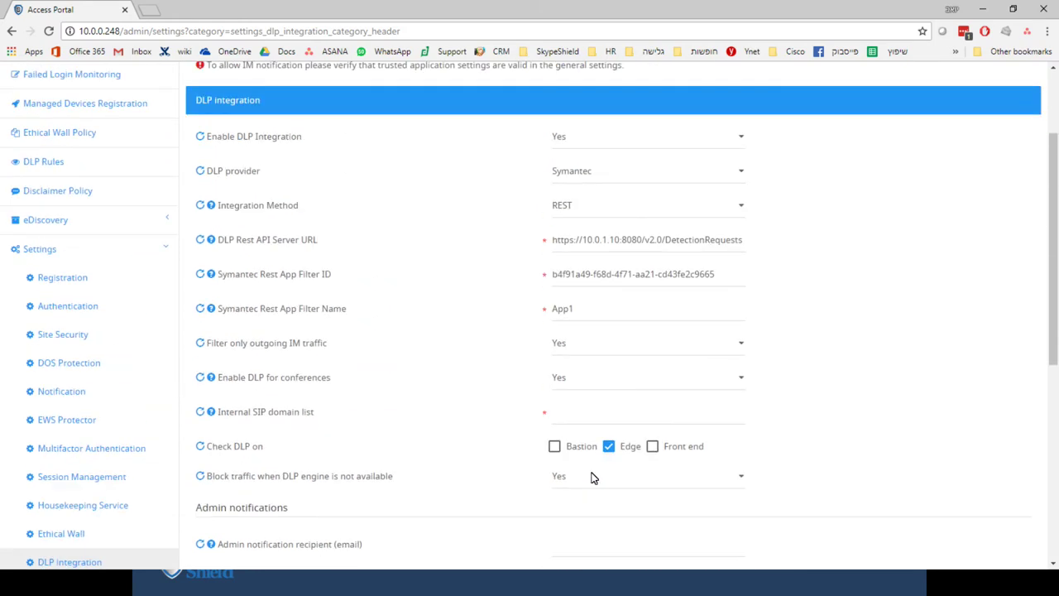
Open the DLP Rules and view the IBAN code rule's action type and admin notification options, closing it without saving
{"action": "left_click", "coordinate": [52, 168]}
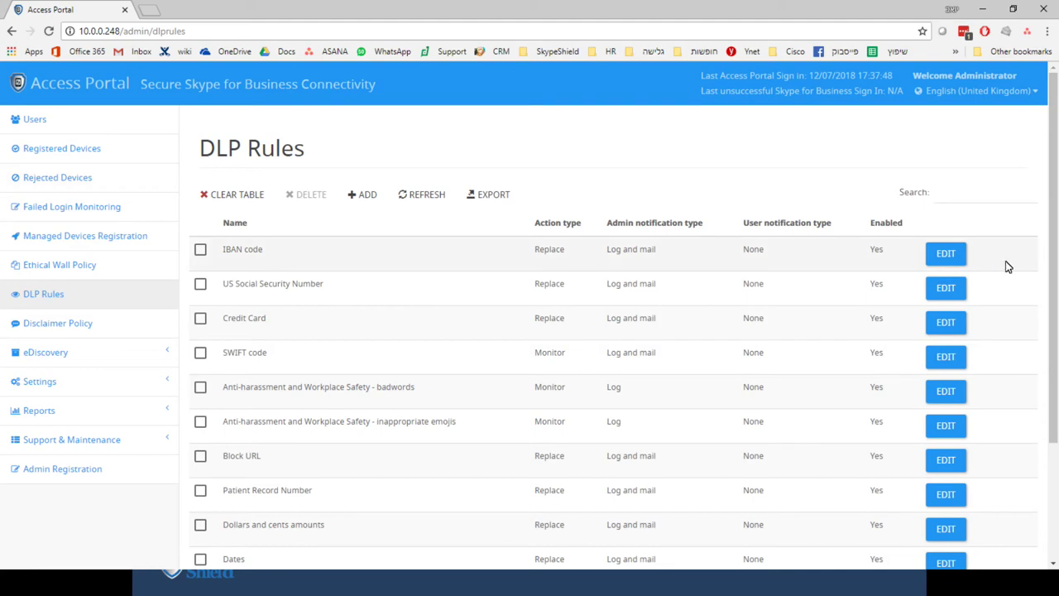
{"action": "left_click", "coordinate": [950, 253]}
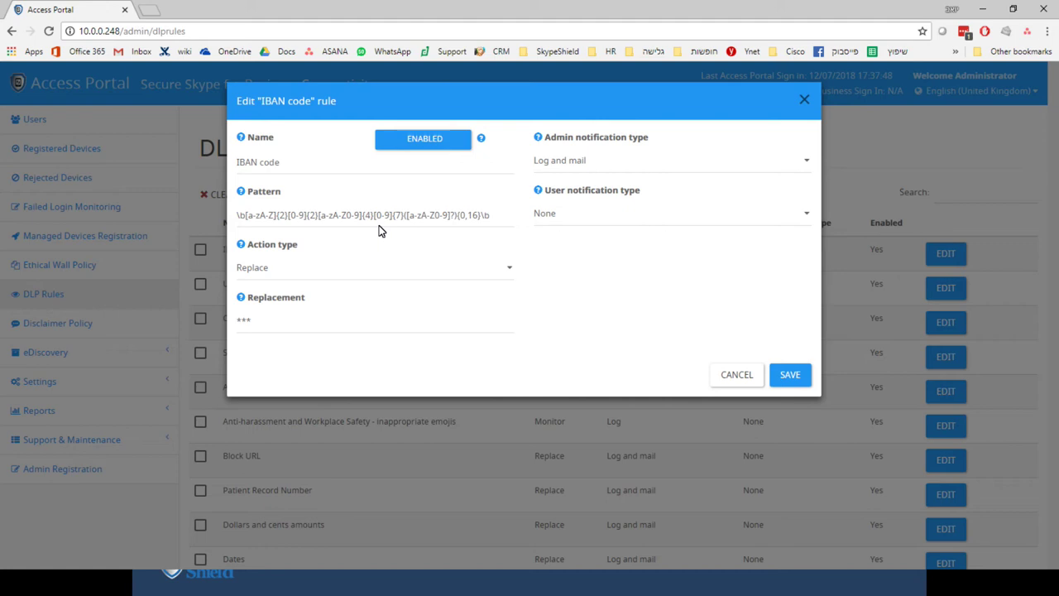
{"action": "left_click", "coordinate": [388, 270]}
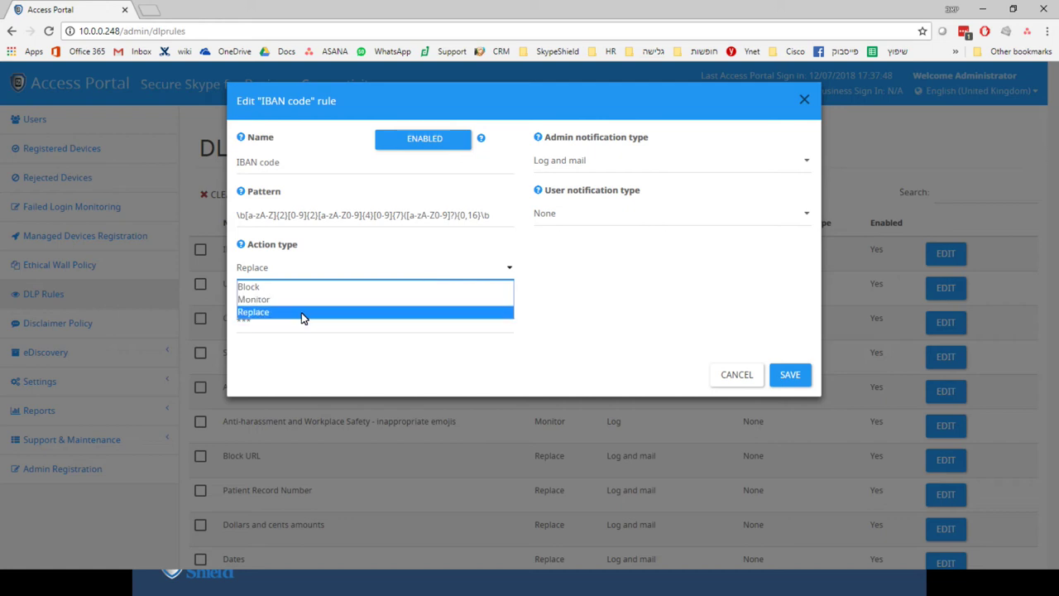
{"action": "left_click", "coordinate": [622, 263]}
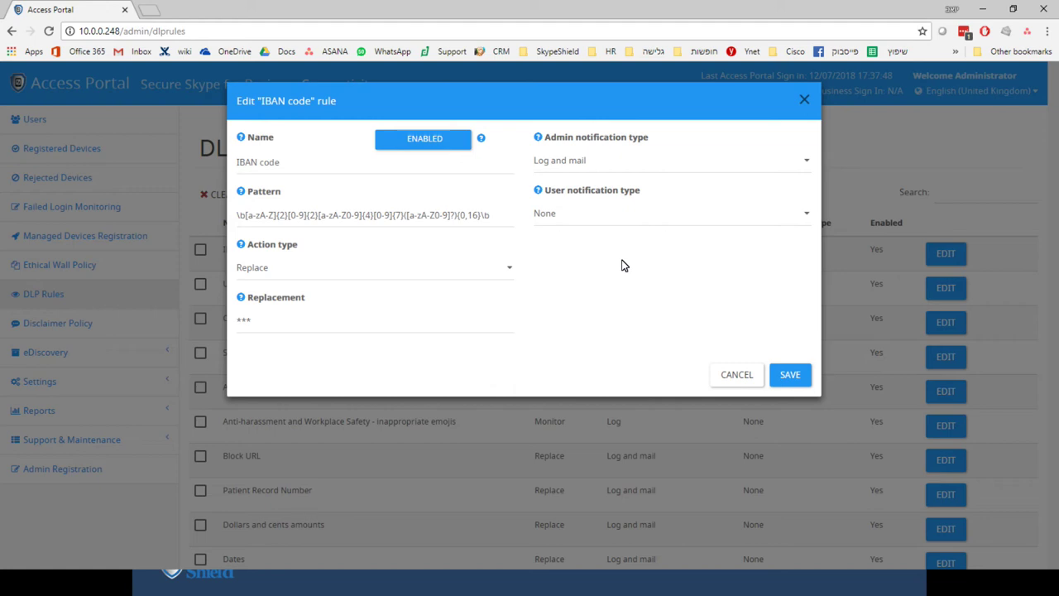
{"action": "left_click", "coordinate": [648, 171]}
{"action": "left_click", "coordinate": [647, 172]}
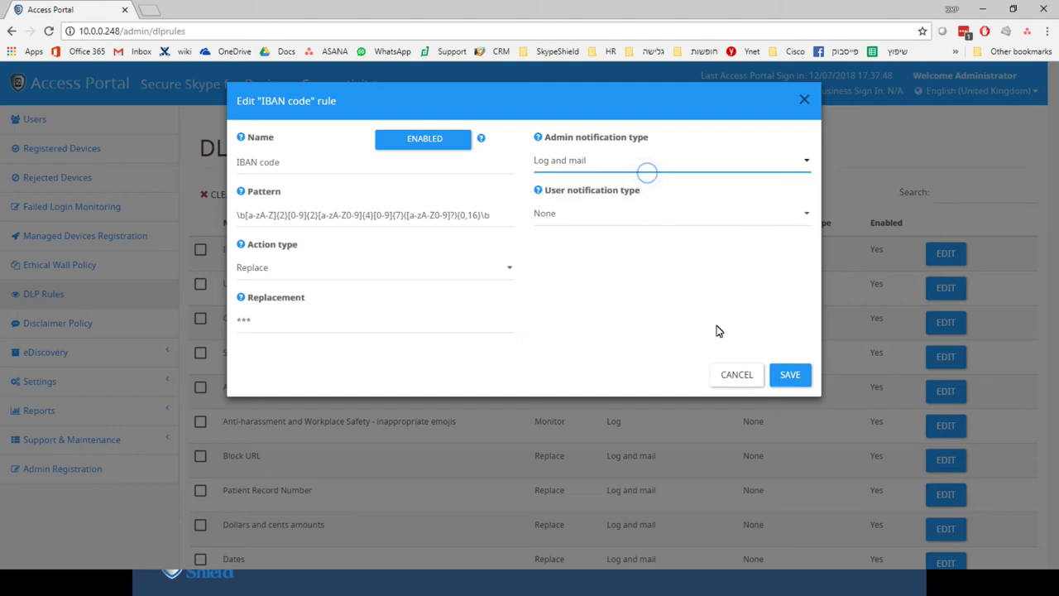
{"action": "left_click", "coordinate": [736, 374]}
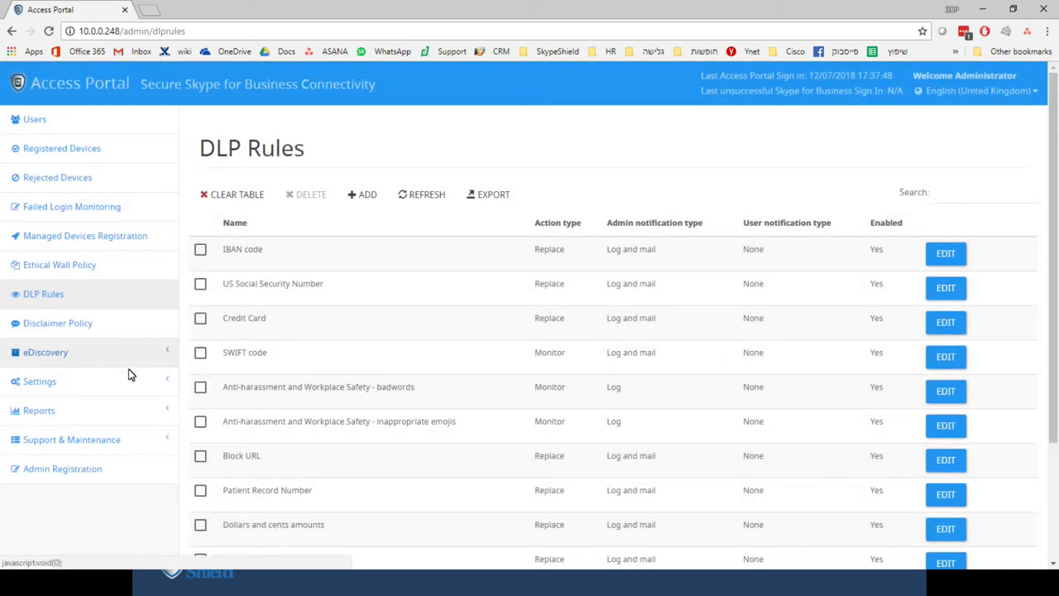
View the DLP Auditing log, and show the DLP Incidents By User report for the period All
{"action": "left_click", "coordinate": [120, 441]}
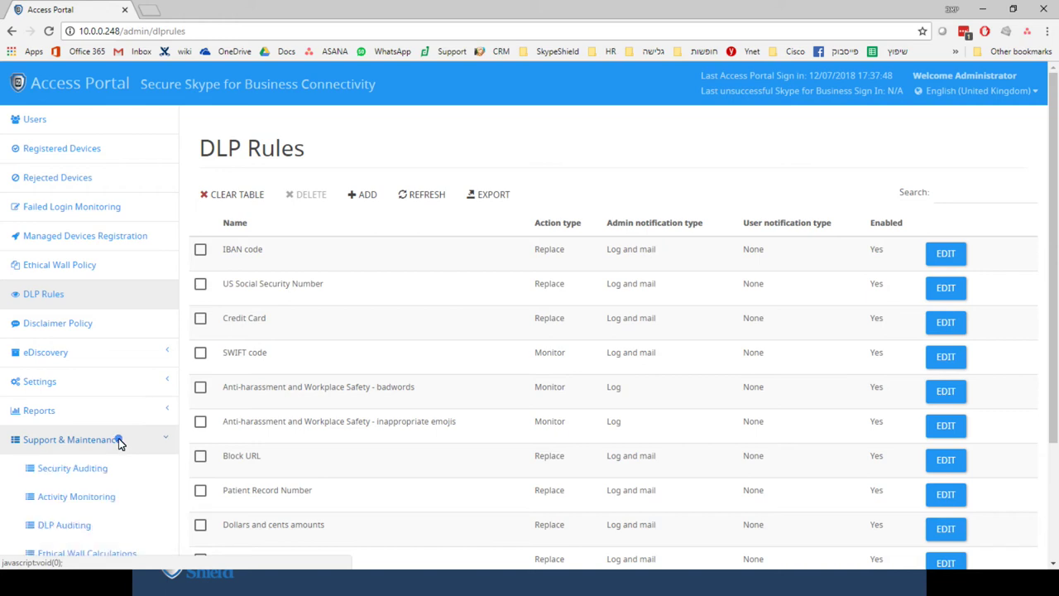
{"action": "left_click", "coordinate": [65, 530]}
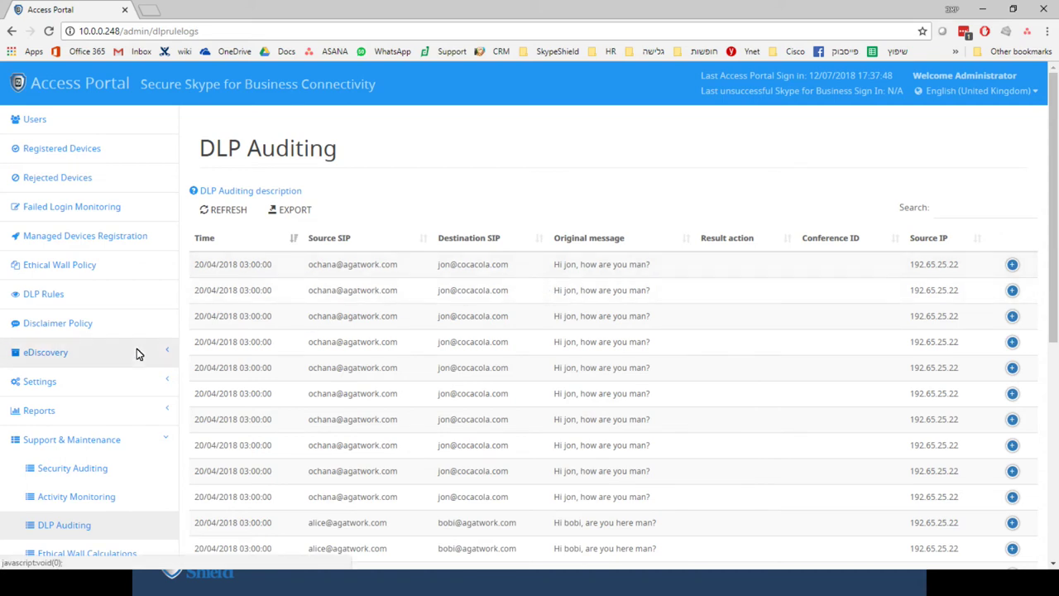
{"action": "left_click", "coordinate": [128, 411]}
{"action": "scroll", "coordinate": [128, 410], "scroll_direction": "down", "scroll_amount": 3}
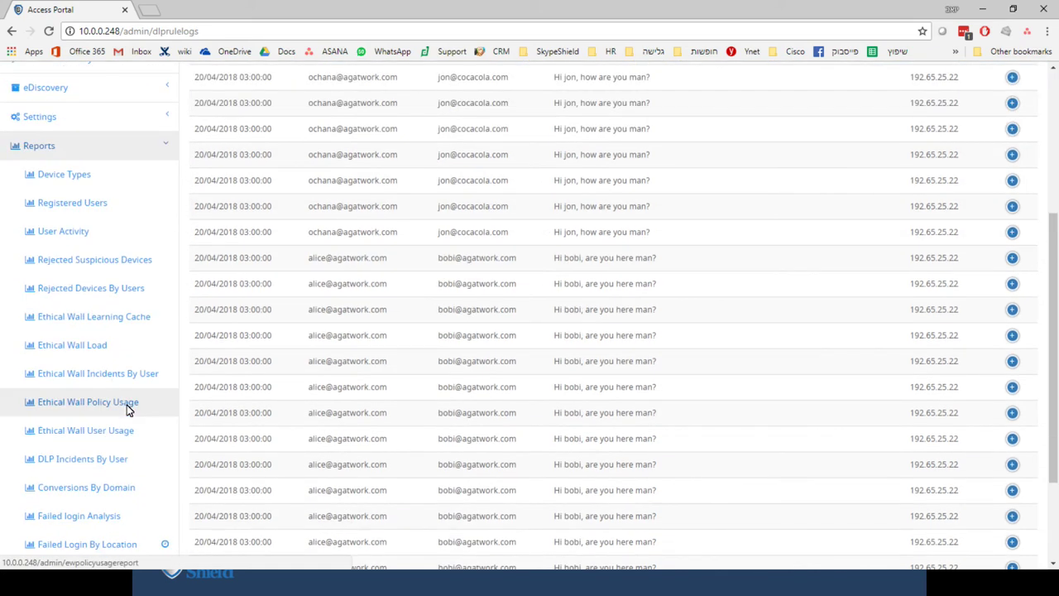
{"action": "left_click", "coordinate": [112, 461]}
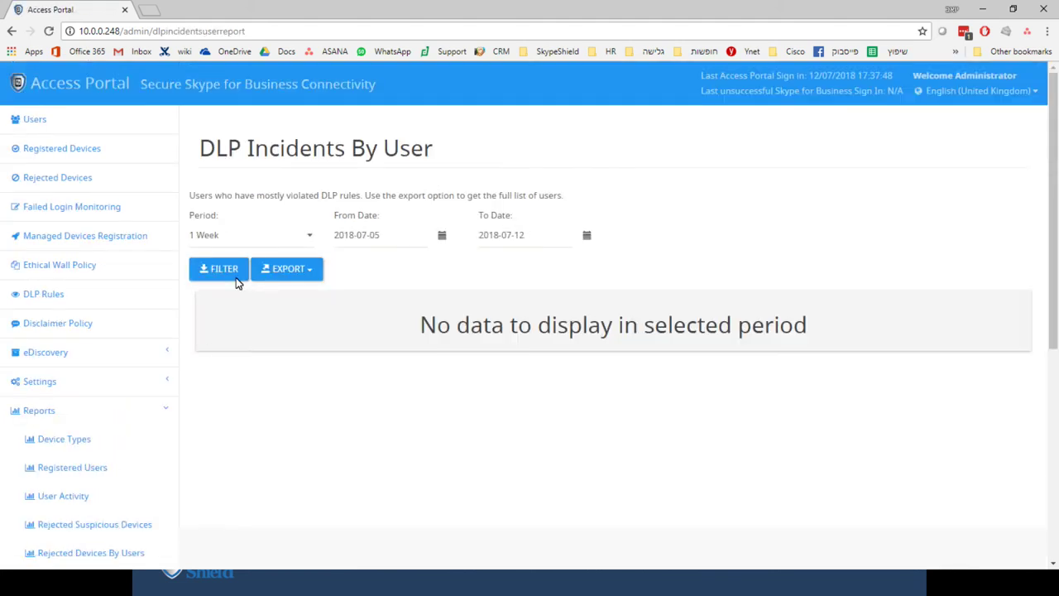
{"action": "left_click", "coordinate": [237, 235]}
{"action": "left_click", "coordinate": [226, 247]}
{"action": "left_click", "coordinate": [218, 267]}
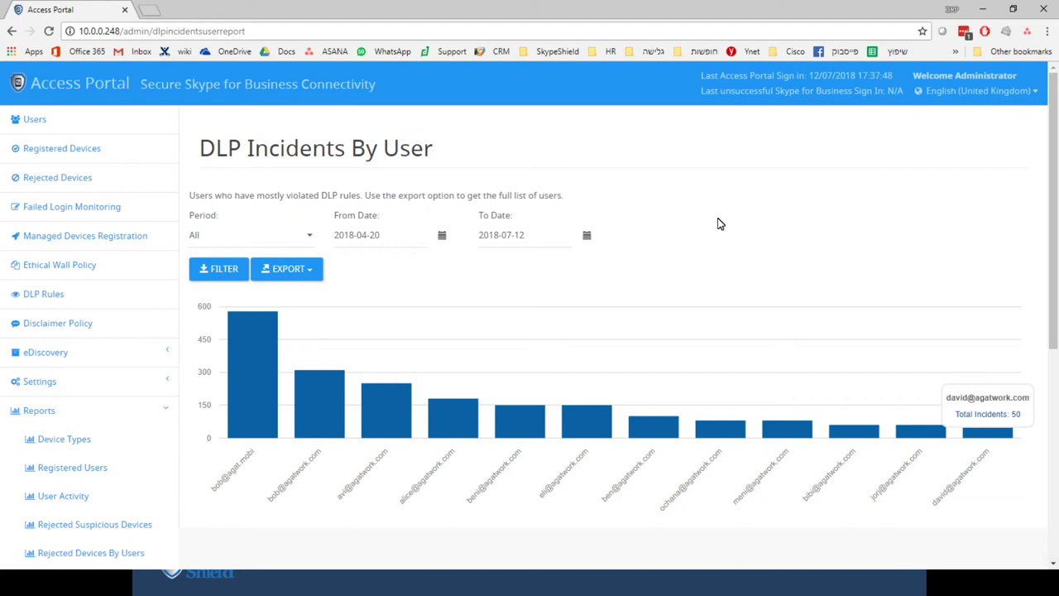
Switch to the PowerPoint slide show and advance past the DLP Notification Sample to the Active Directory Credential Protection slide
{"action": "key", "text": "alt+Tab"}
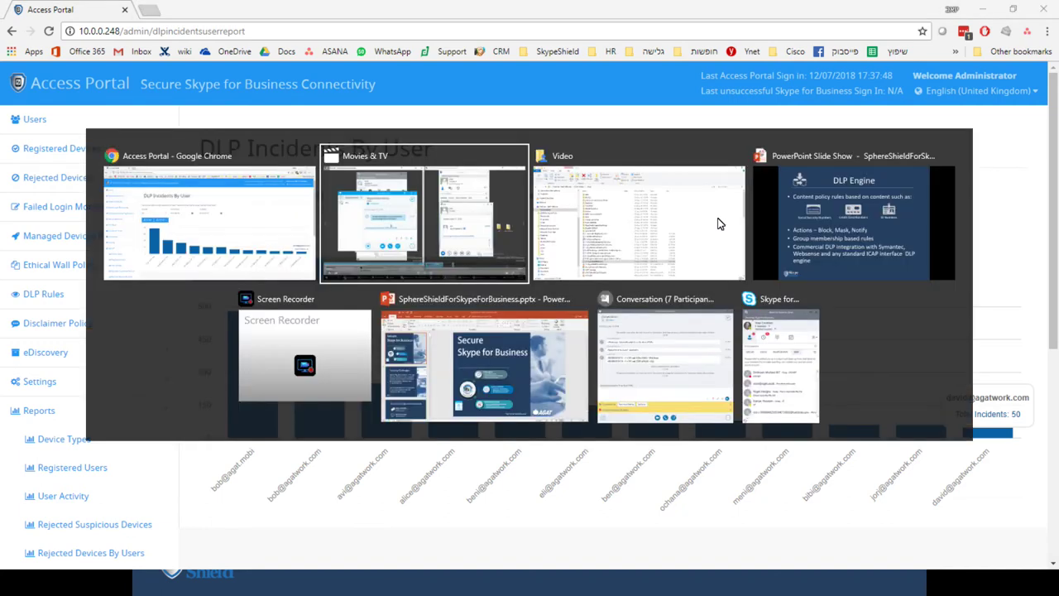
{"action": "key", "text": "alt+Tab"}
{"action": "key", "text": "alt+Tab"}
{"action": "key", "text": "Right"}
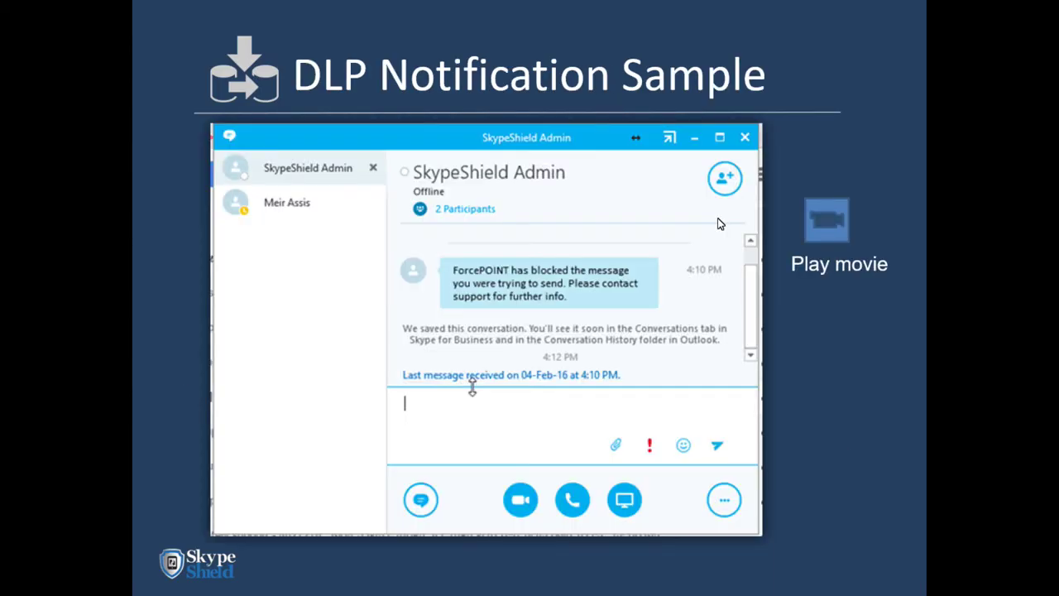
{"action": "key", "text": "Right"}
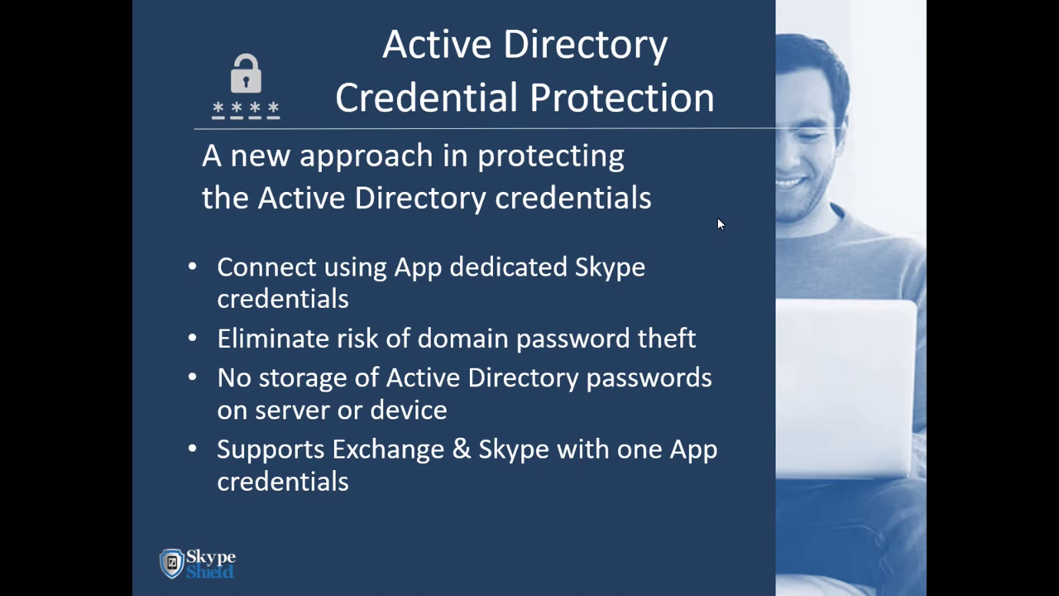